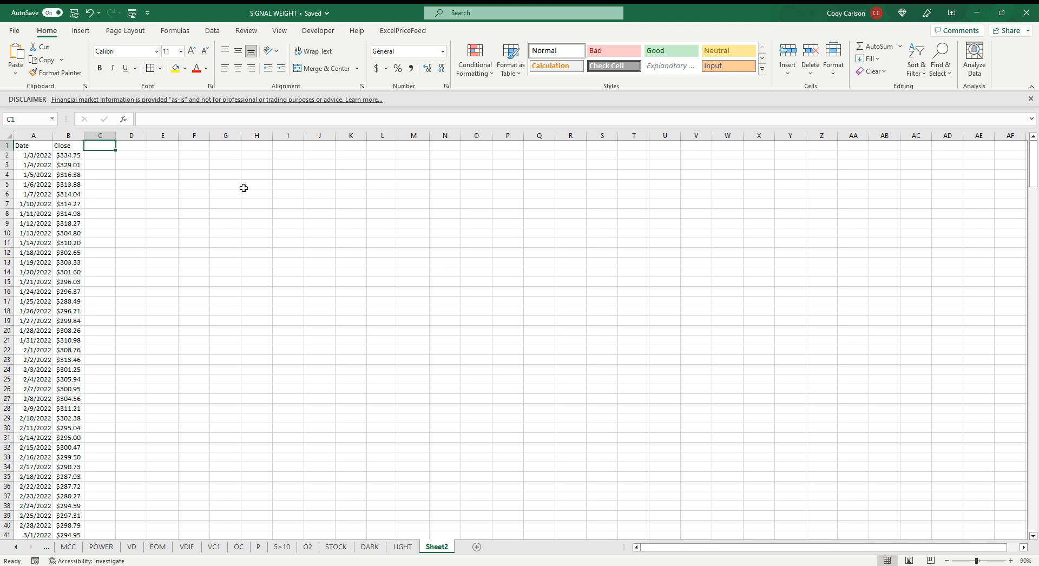
Enter the moving-average periods 12 in C2 and 26 in D2
click(99, 157)
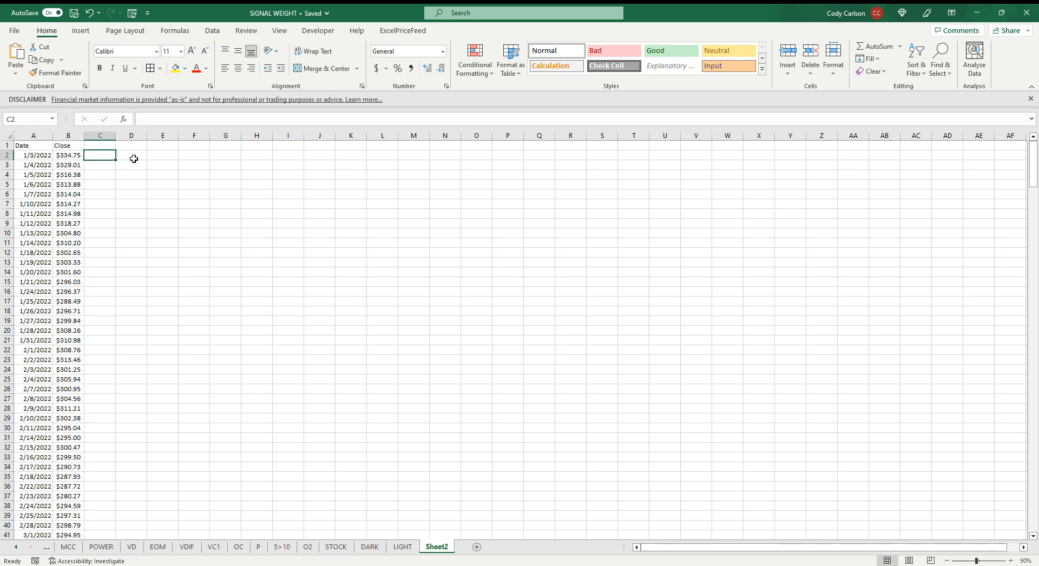
text(12)
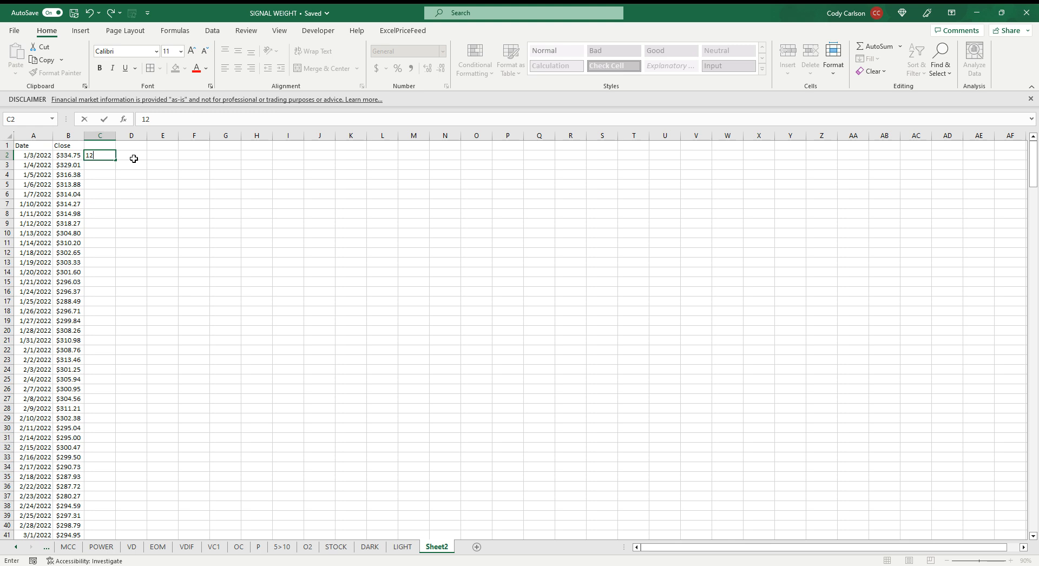
click(134, 158)
text(26)
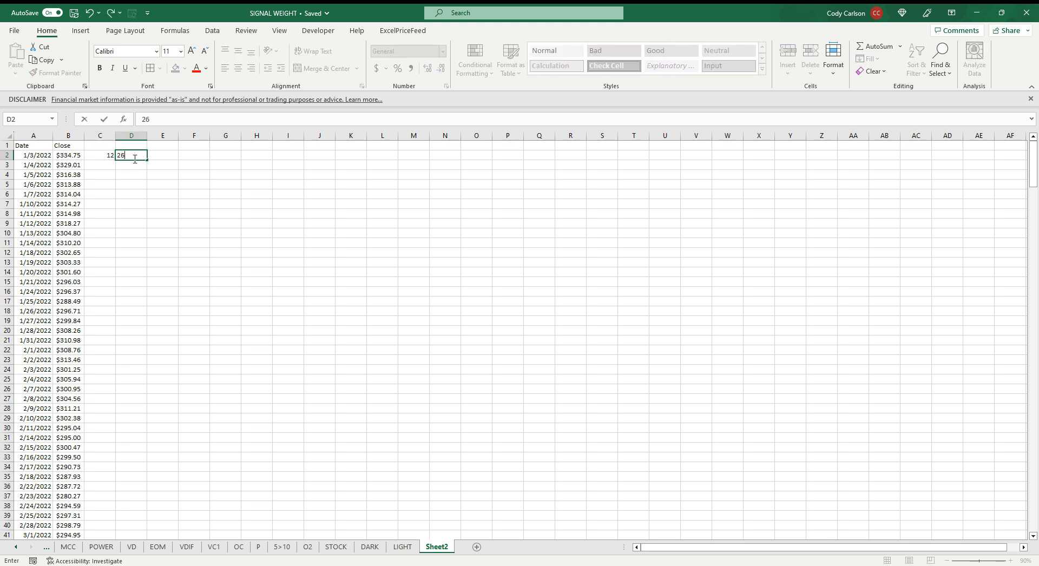
Calculate the smoothing factor in C3 with =2/(C2+1) and copy the formula across to D3
click(96, 165)
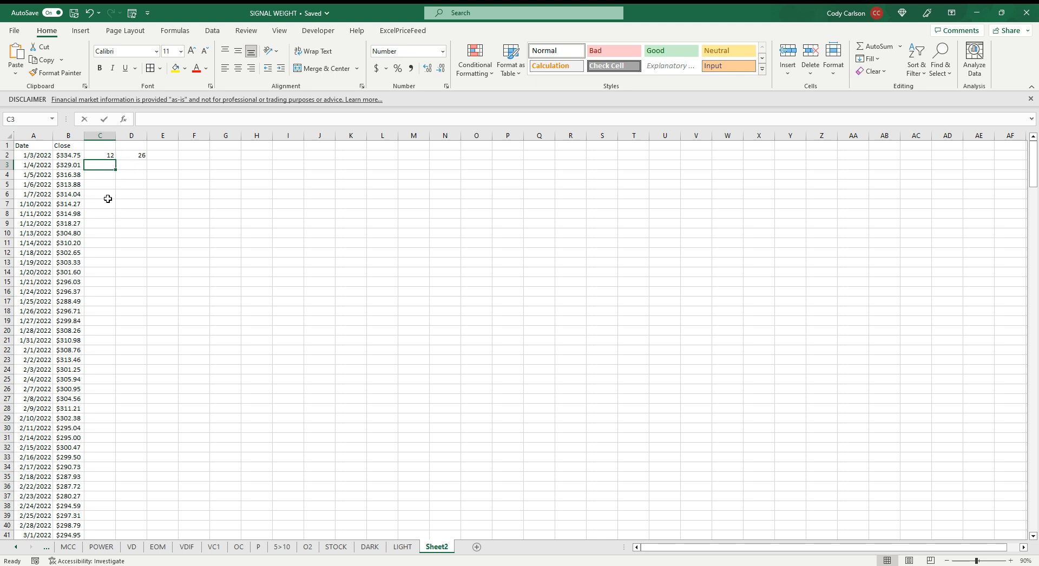
text(=2/()
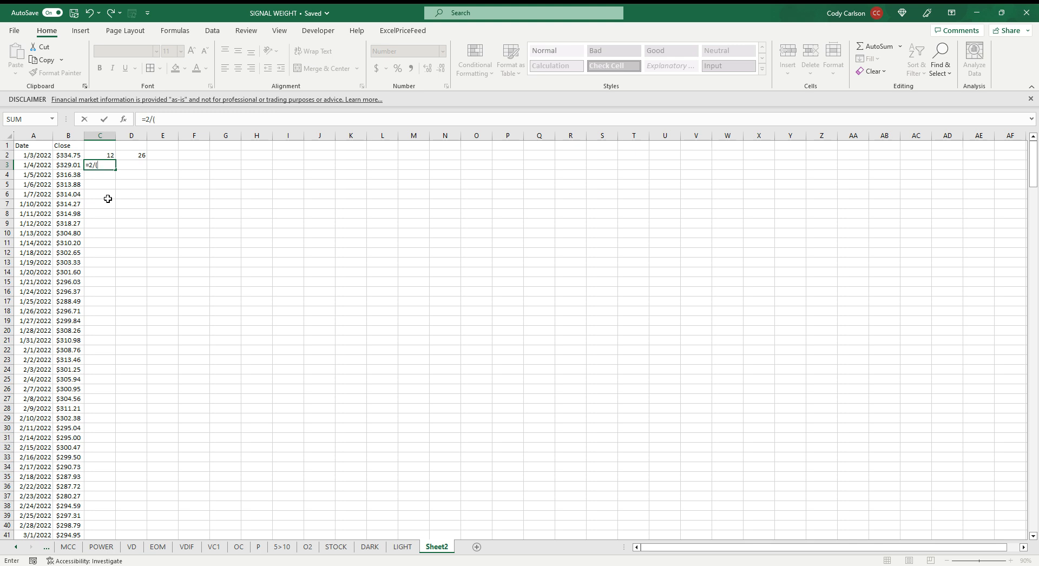
click(113, 156)
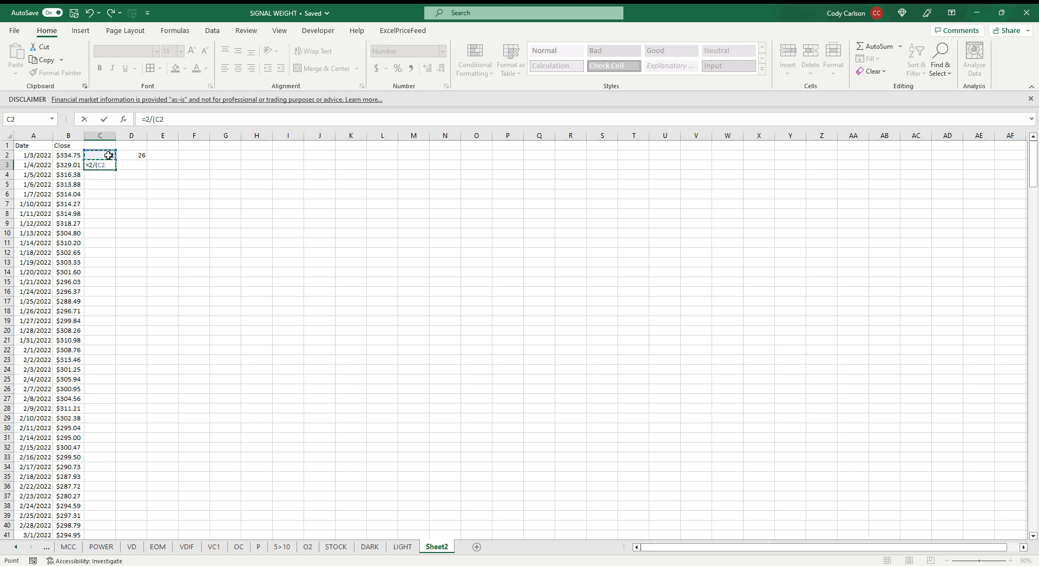
text(+1)
key(ctrl+Return)
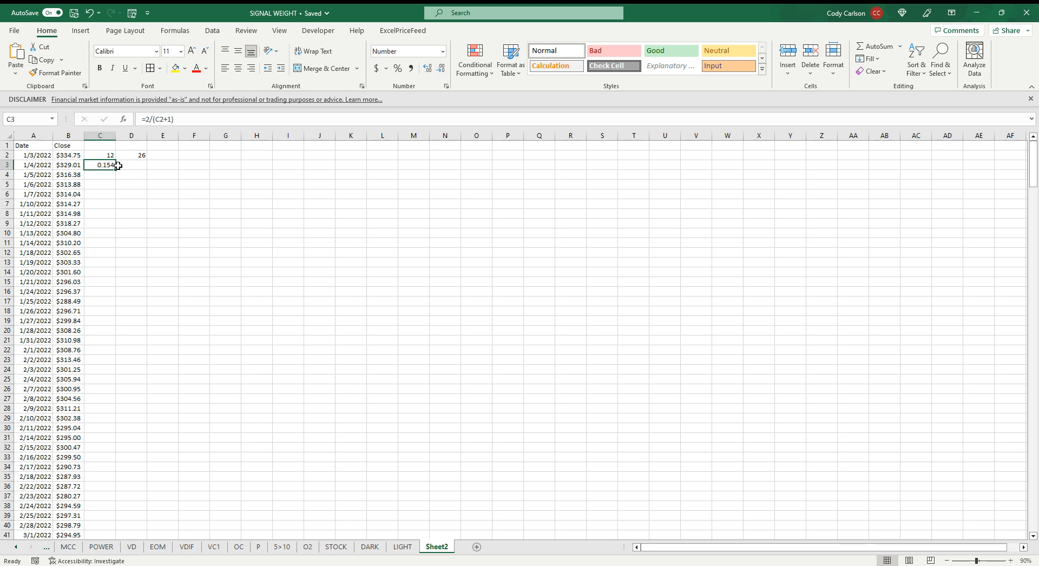
drag(114, 169, 145, 165)
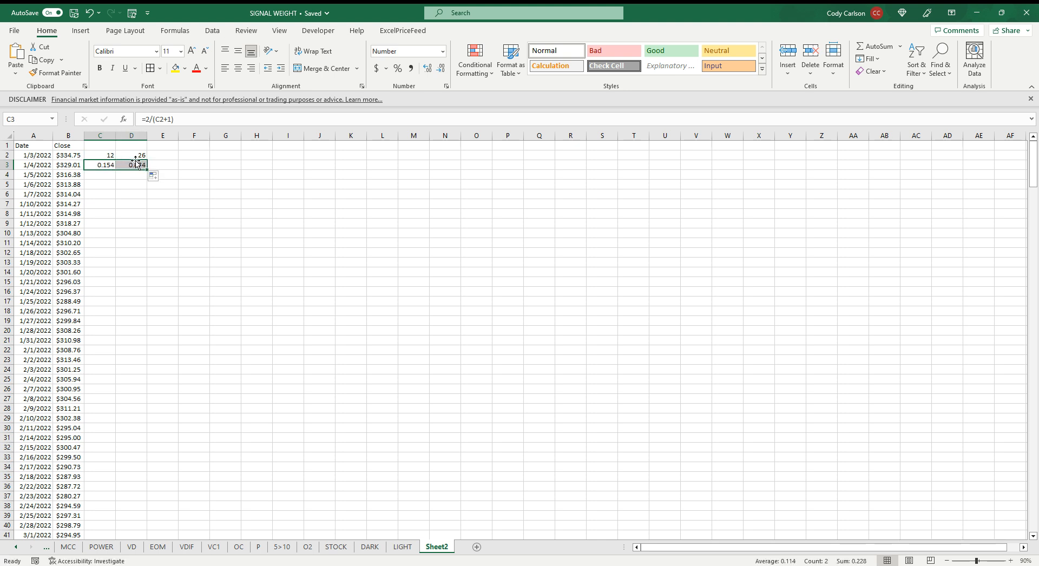
click(108, 165)
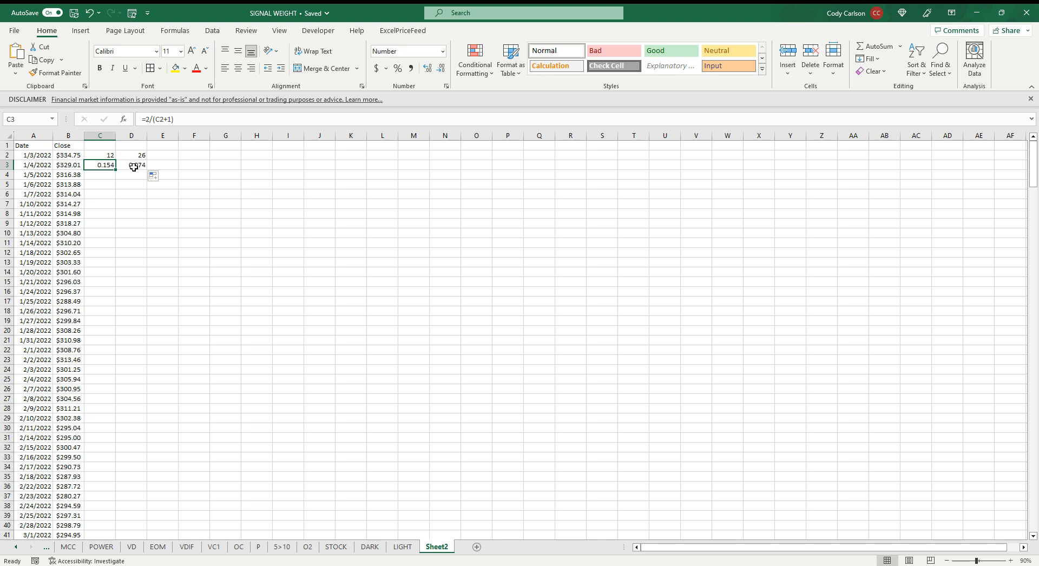
Seed the 12-period average in C13 with the average of the closing prices in B2:B13
click(75, 156)
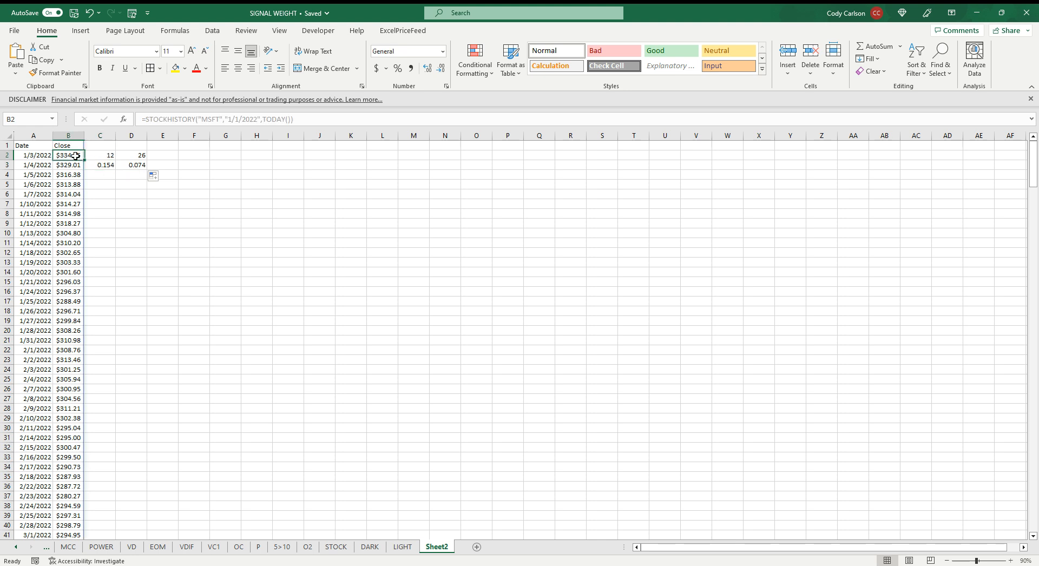
shift+click(73, 263)
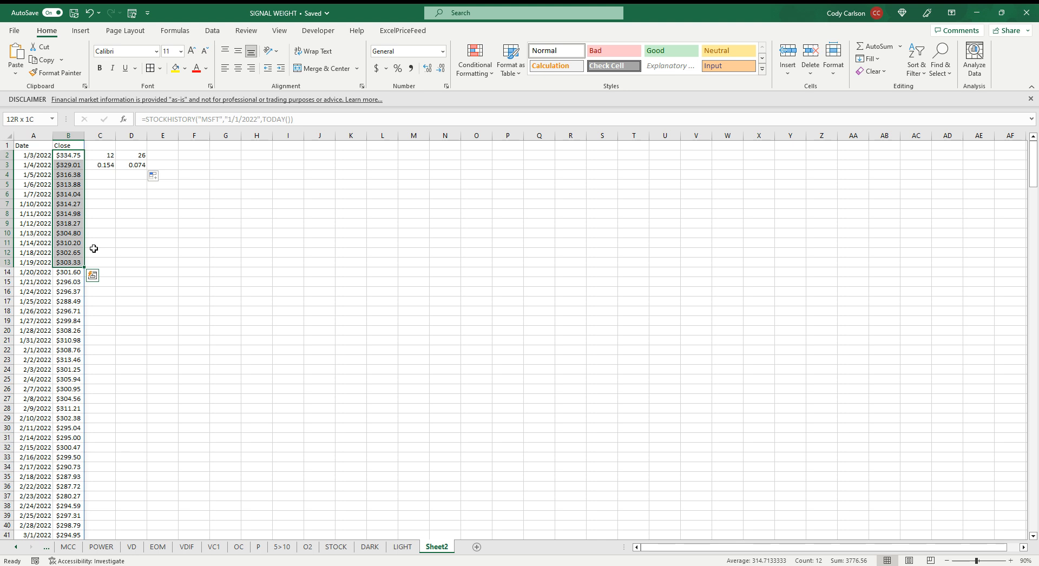
click(104, 263)
text(=)
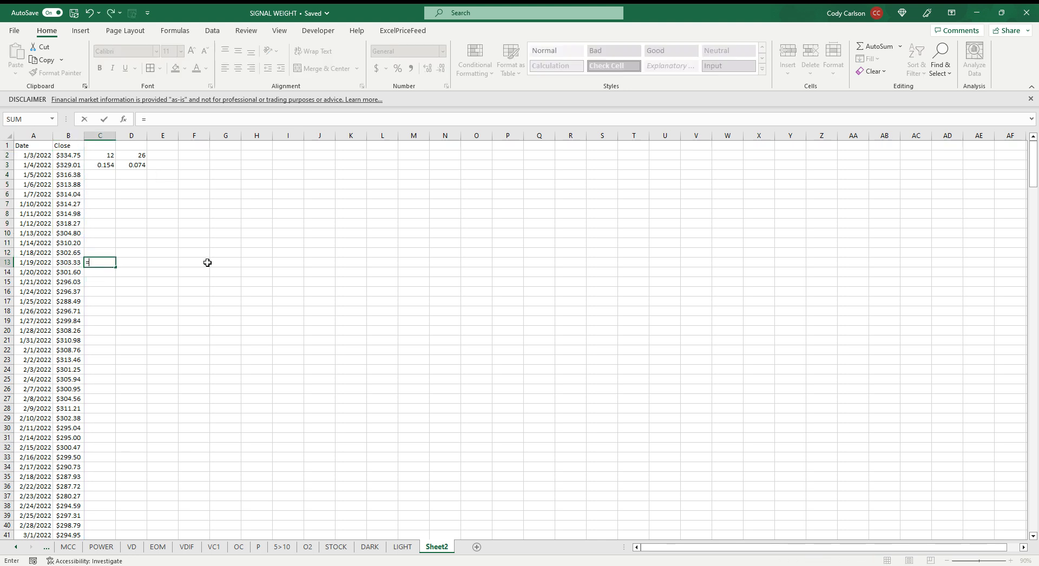
text(AVERAGE()
click(75, 264)
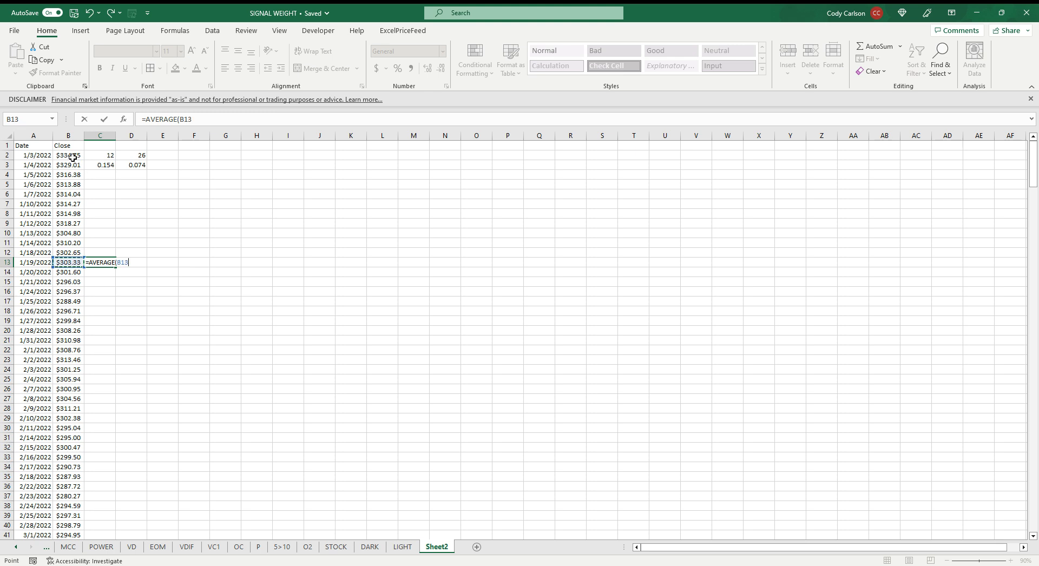
drag(72, 158, 72, 157)
key(Return)
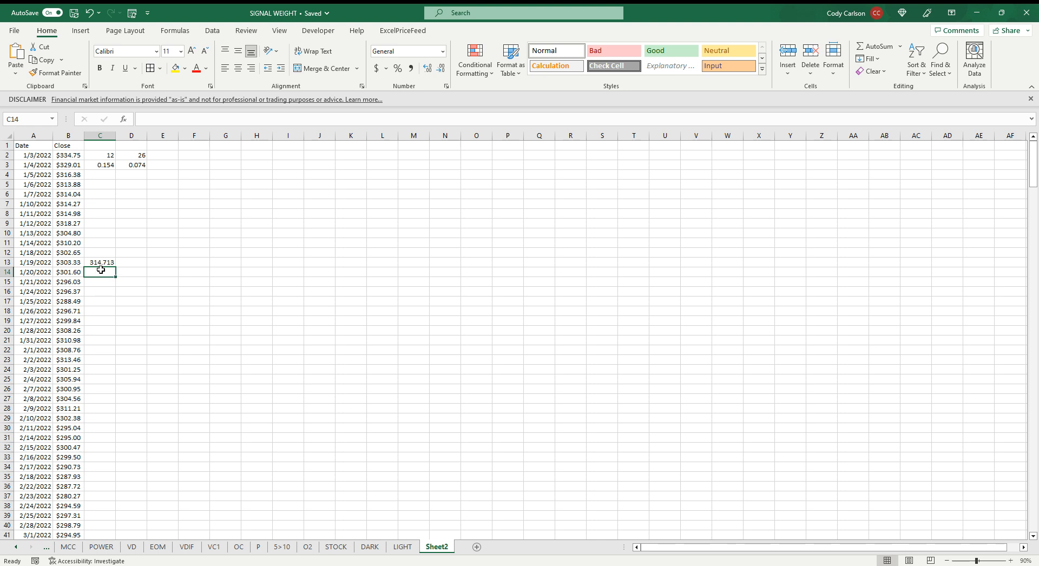
Enter the 12-period EMA formula =(B14-C13)*$C$3+C13 in C14 and fill it down through the last price row
text(=()
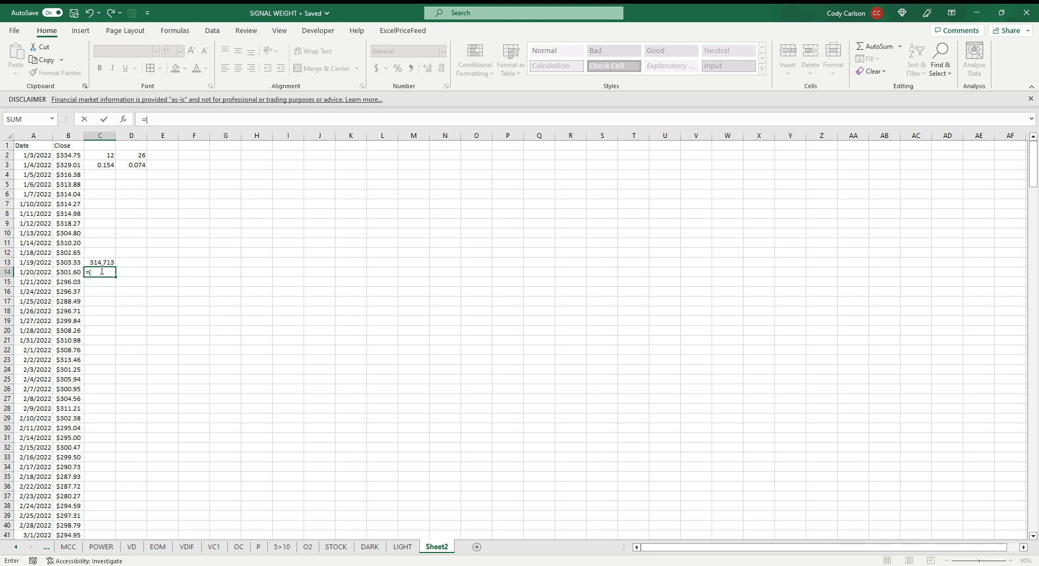
click(70, 272)
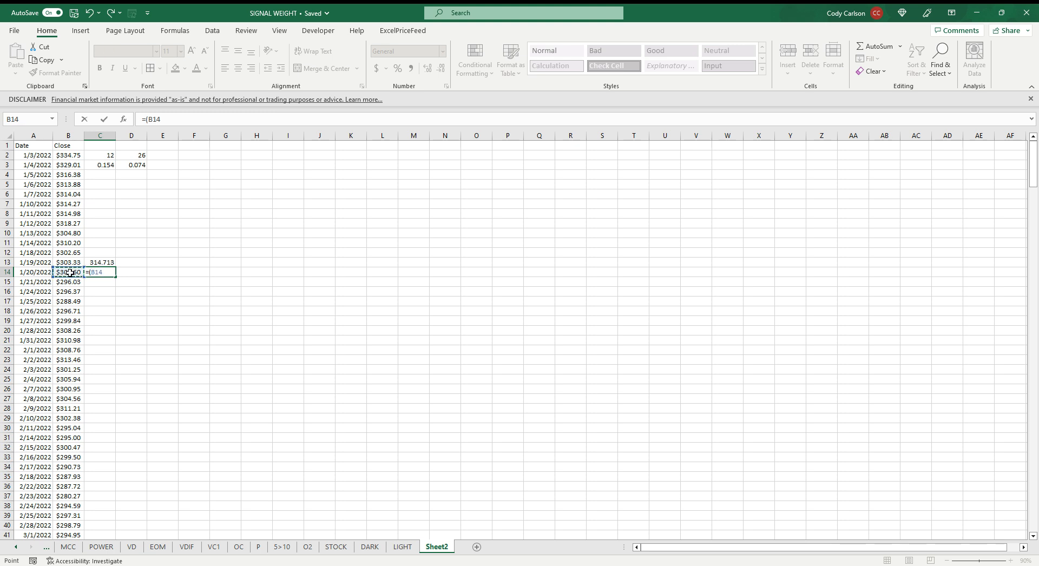
text(-)
click(102, 262)
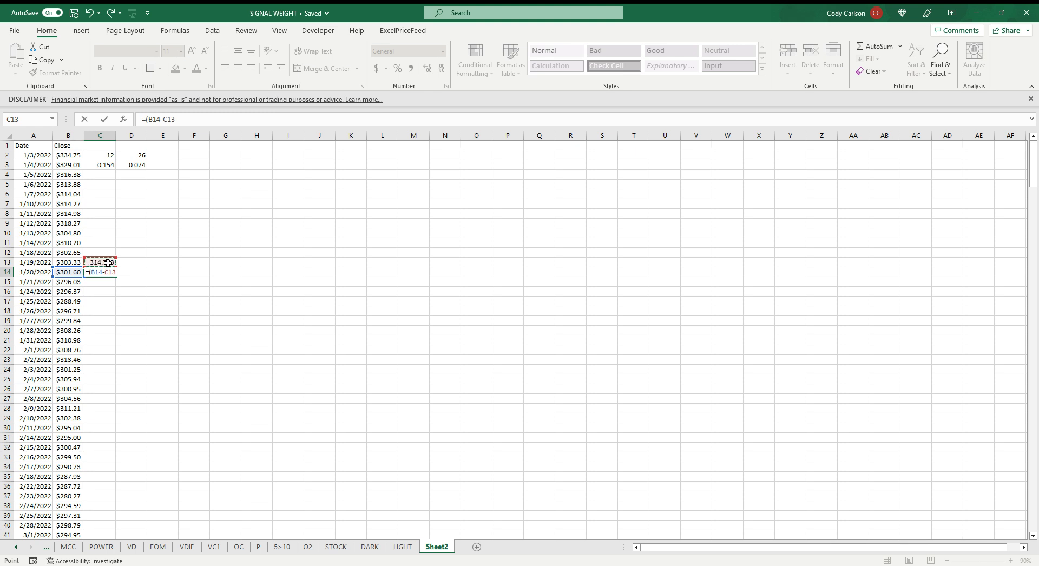
text()*)
click(106, 166)
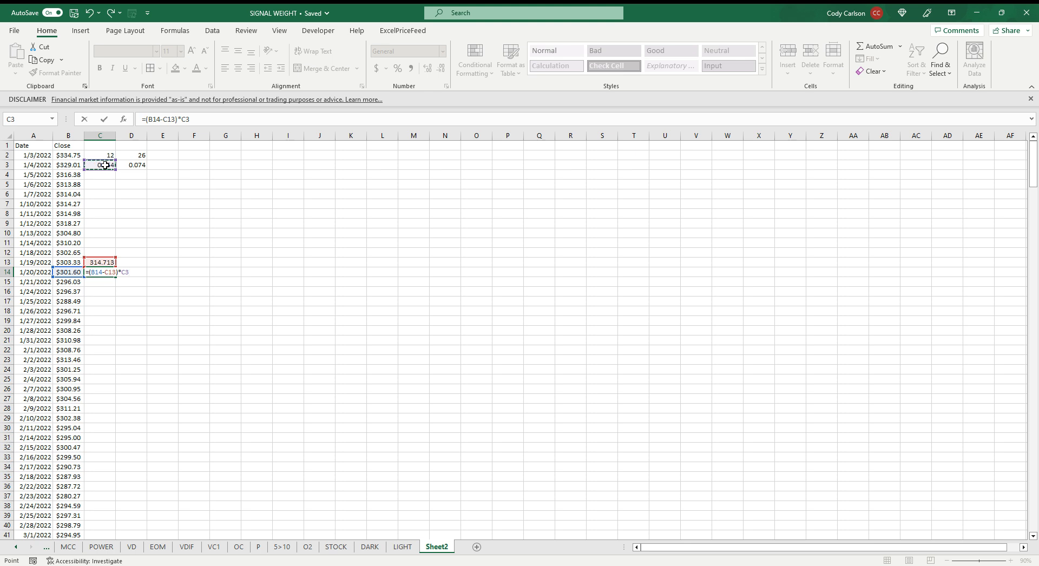
key(F4)
click(103, 262)
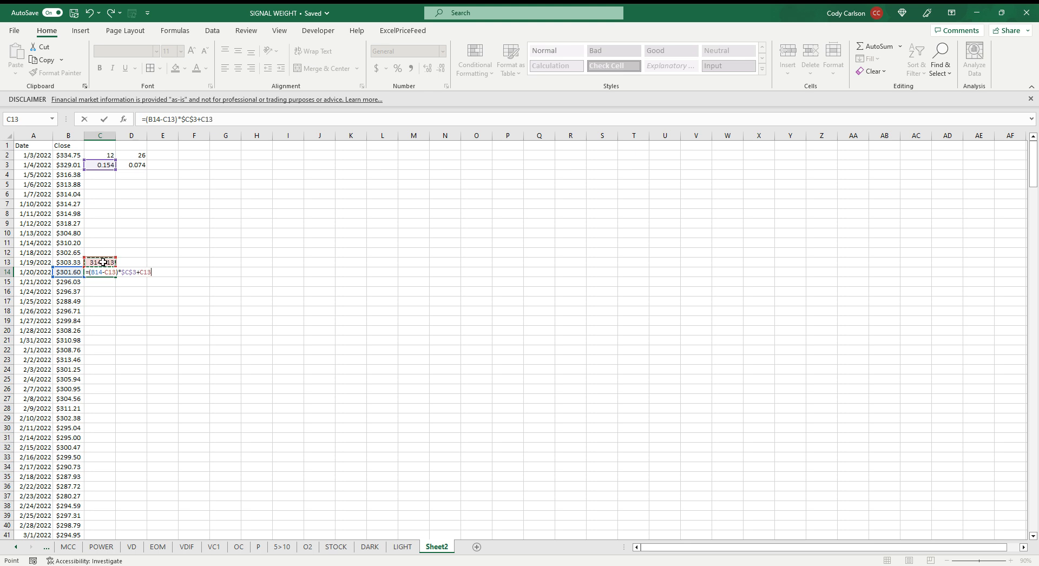
key(Return)
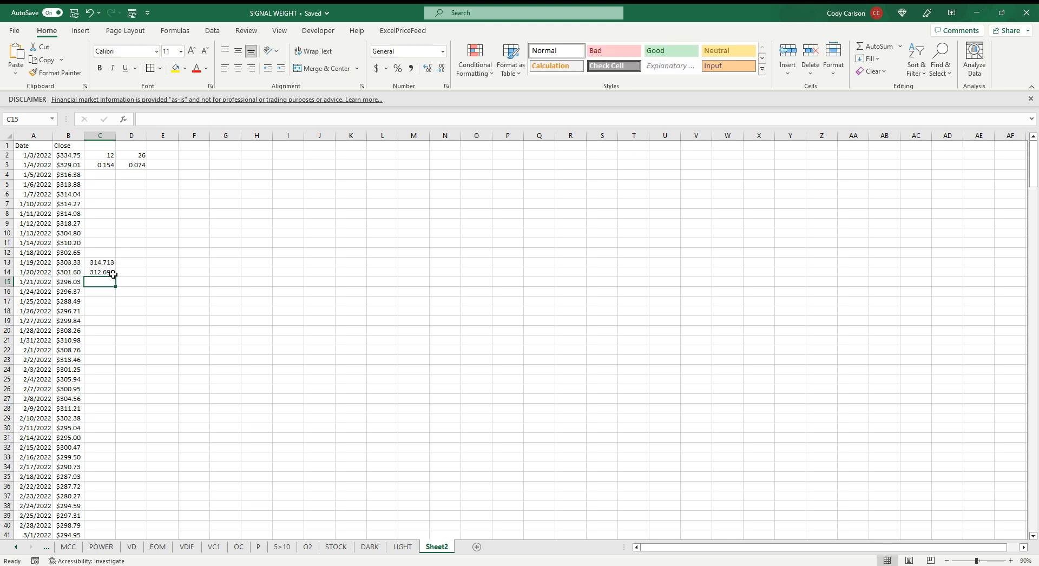
click(95, 272)
double_click(115, 276)
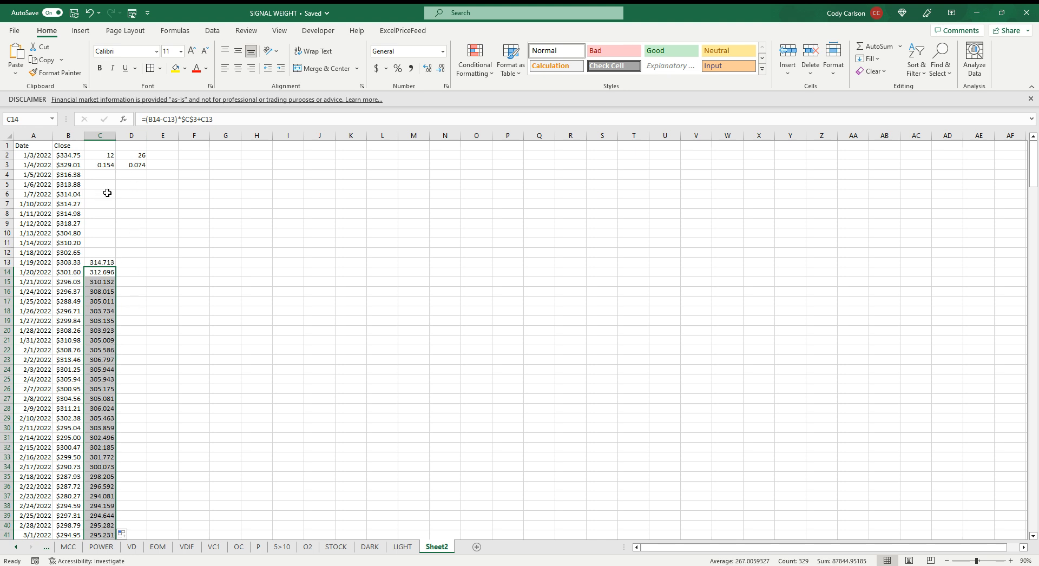
Seed the 26-period average in D27 with =AVERAGE(B2:B27)
click(74, 156)
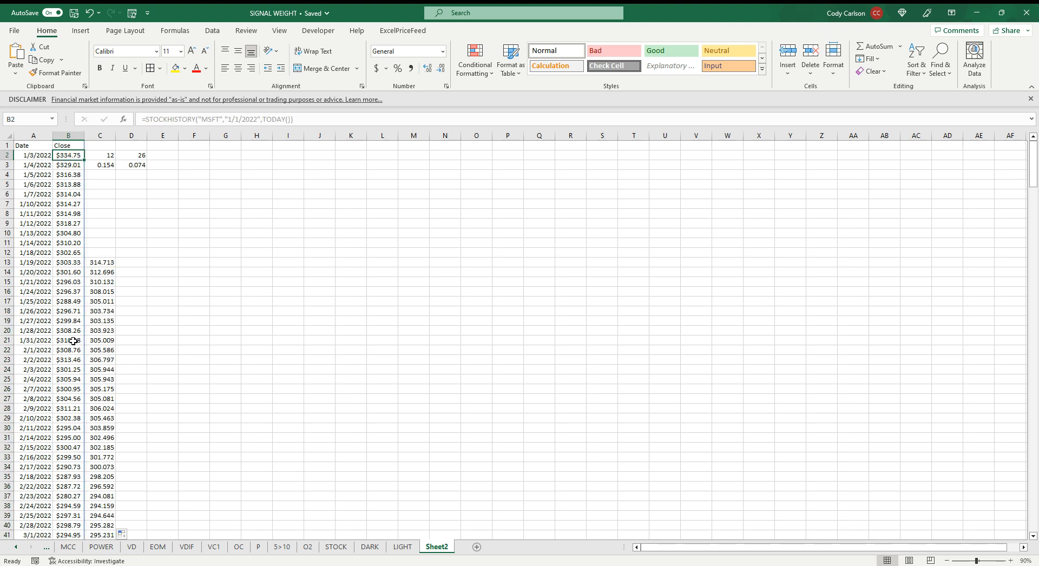
drag(71, 352, 72, 402)
click(130, 398)
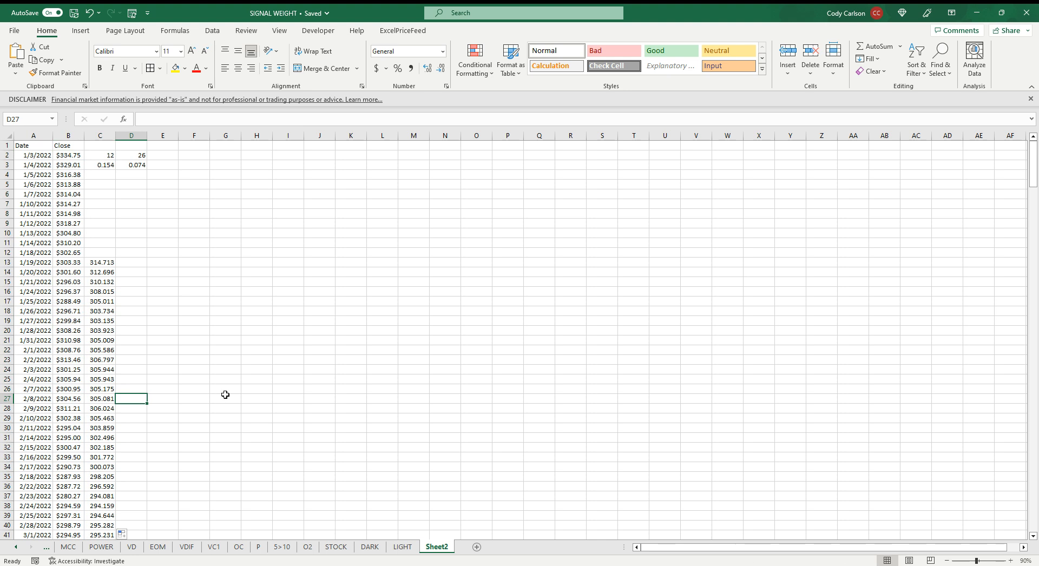
text(=AVERA)
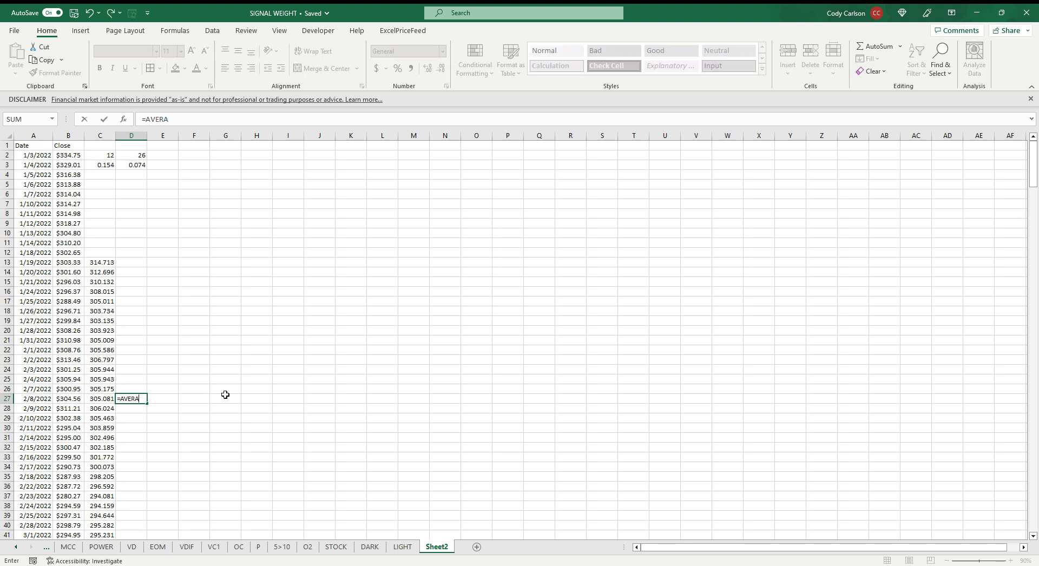
text(GE()
drag(69, 398, 70, 155)
text())
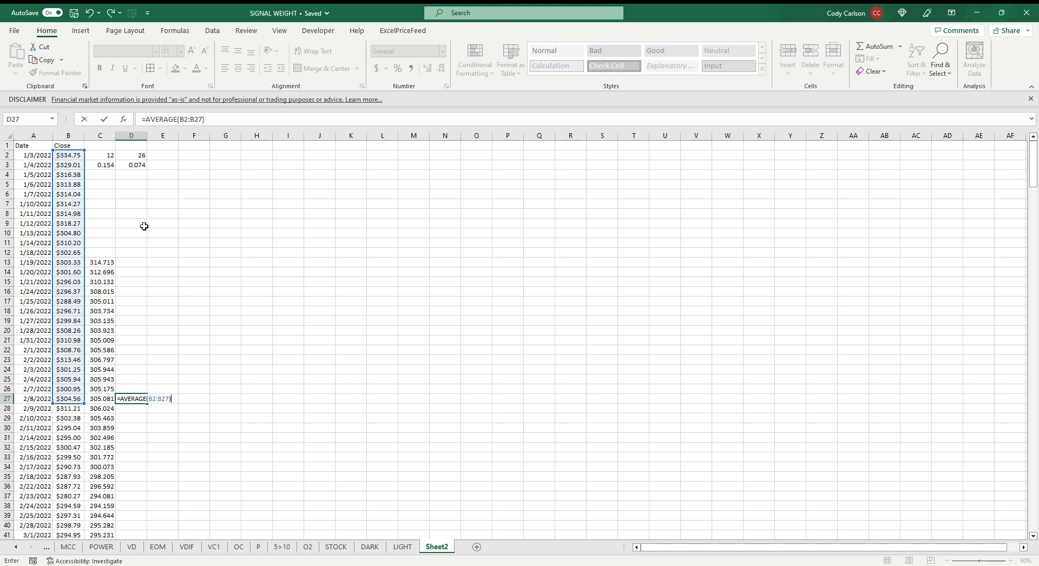
key(Return)
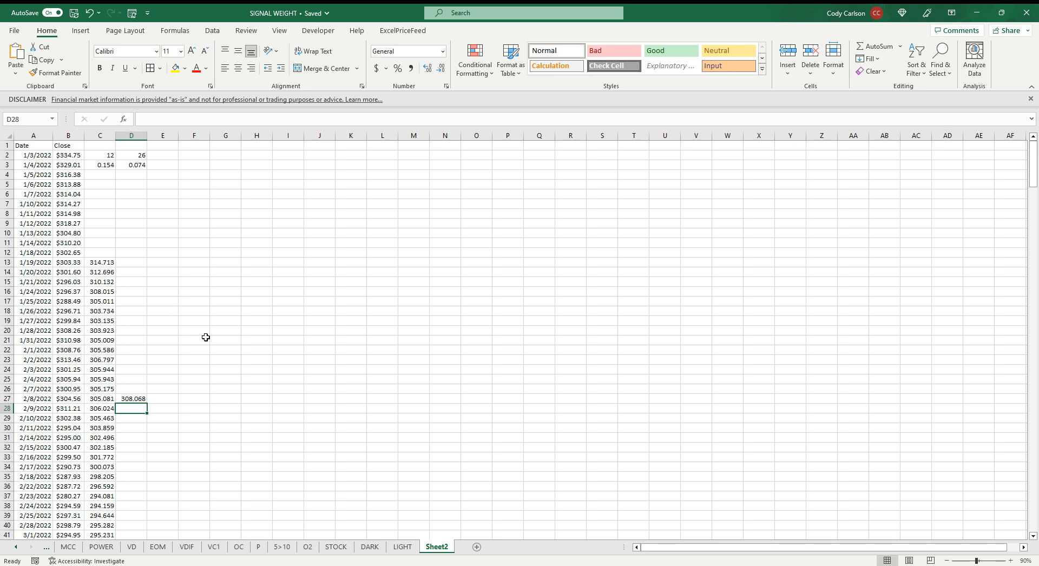
Enter the 26-period EMA formula =(B28-D27)*$D$3+D27 in D28 and fill it down through the last price row
text(=)
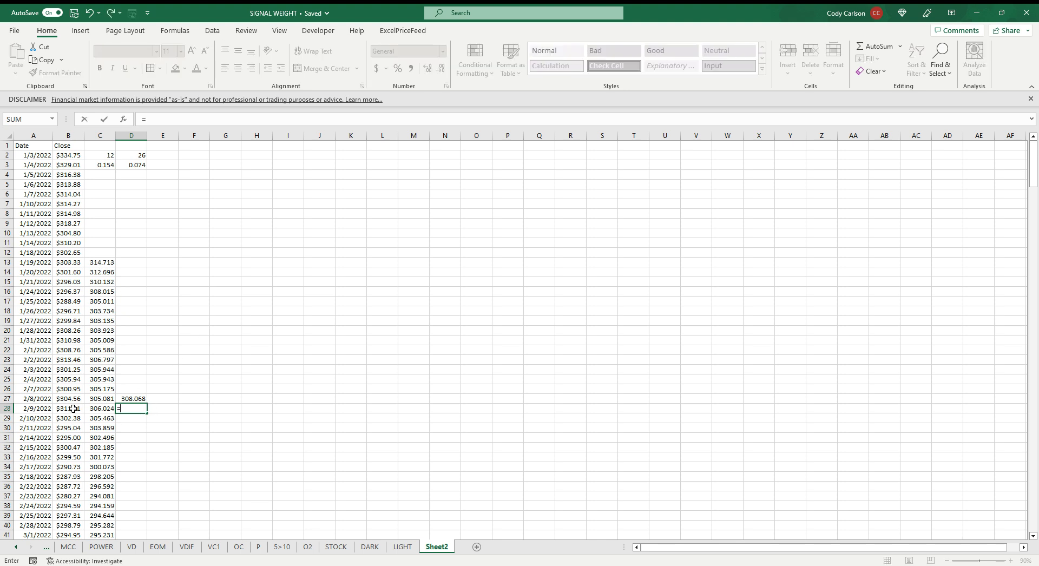
click(73, 408)
key(BackSpace)
key(BackSpace)
key(BackSpace)
text(()
click(71, 408)
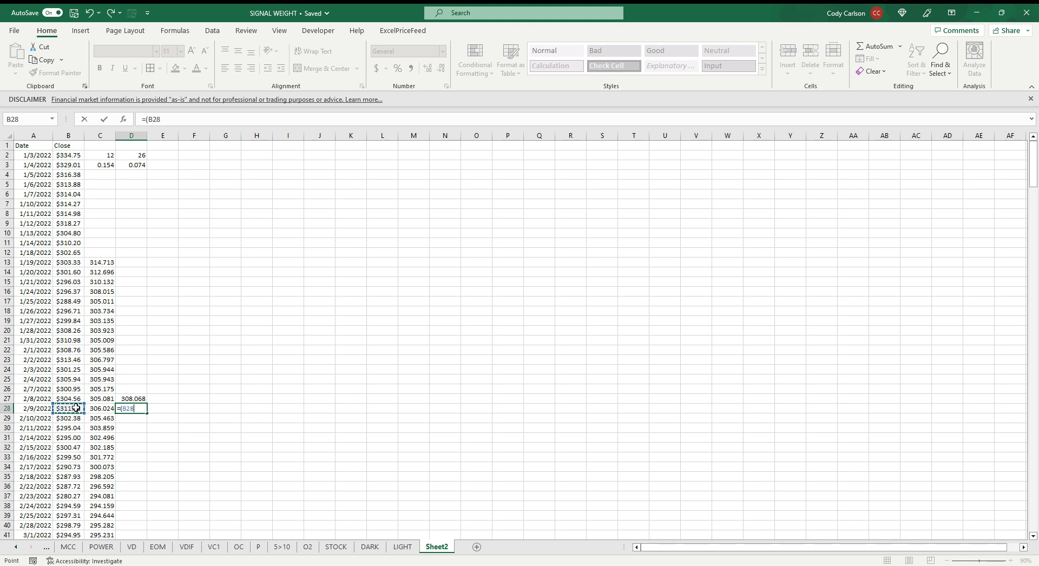
text(-)
click(132, 398)
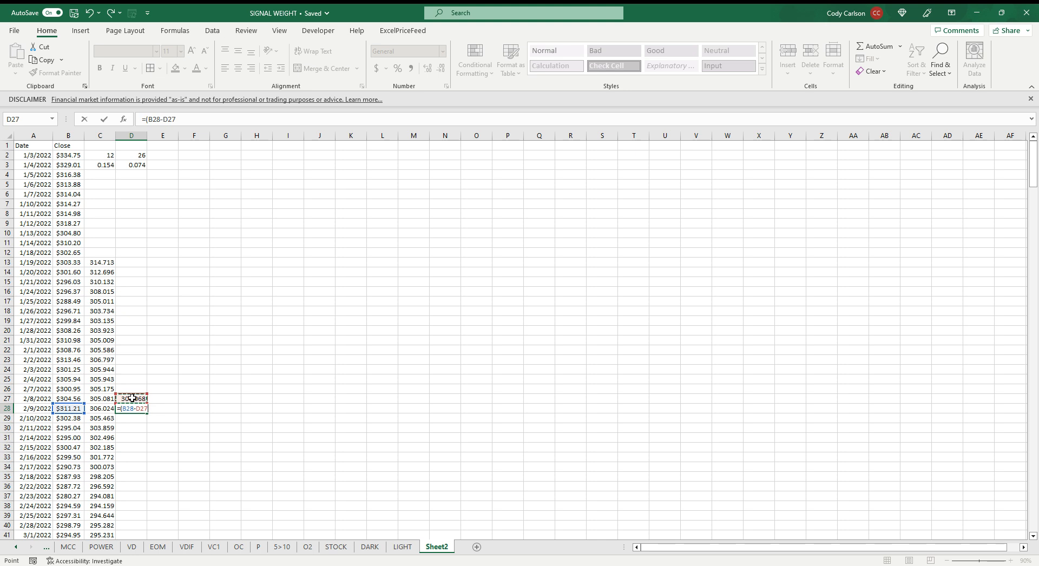
text()*)
click(140, 165)
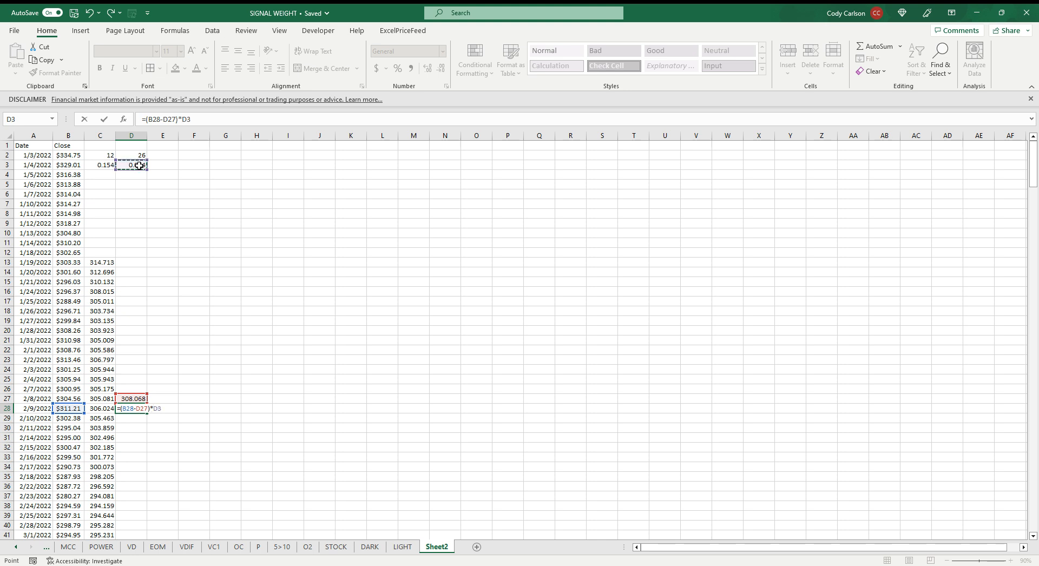
key(F4)
text(+)
click(132, 398)
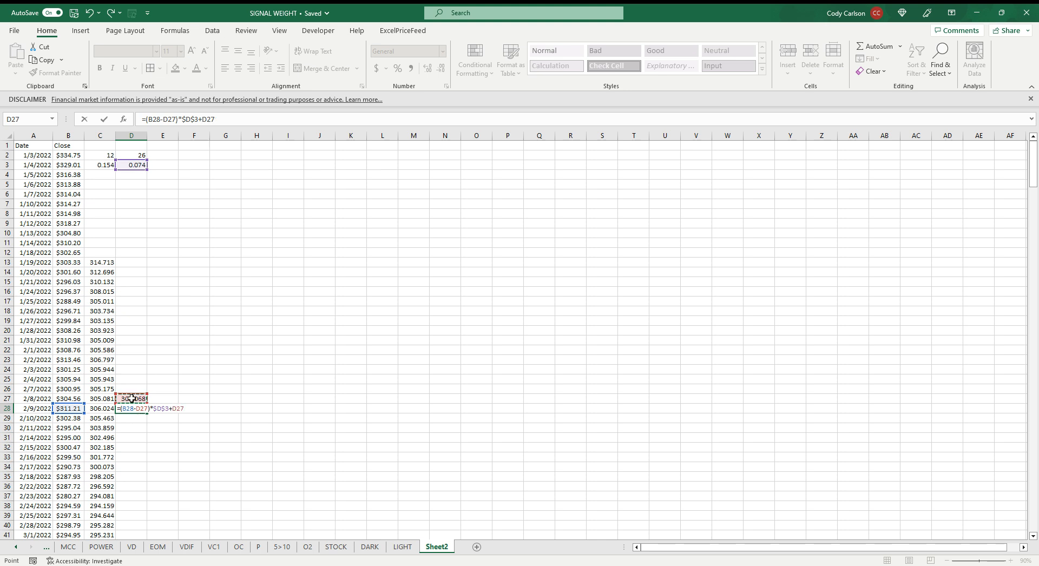
key(Return)
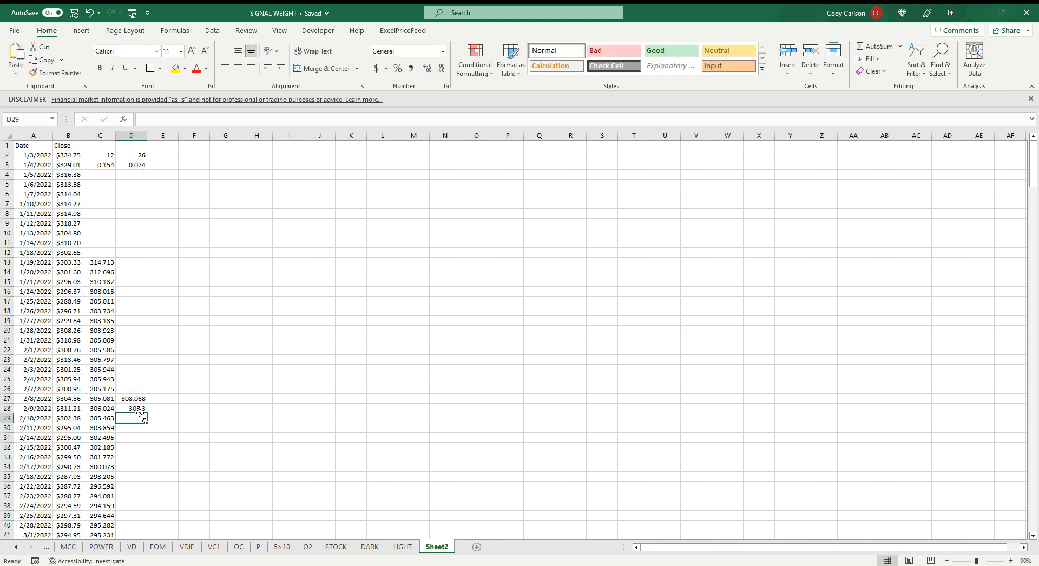
click(135, 408)
double_click(147, 412)
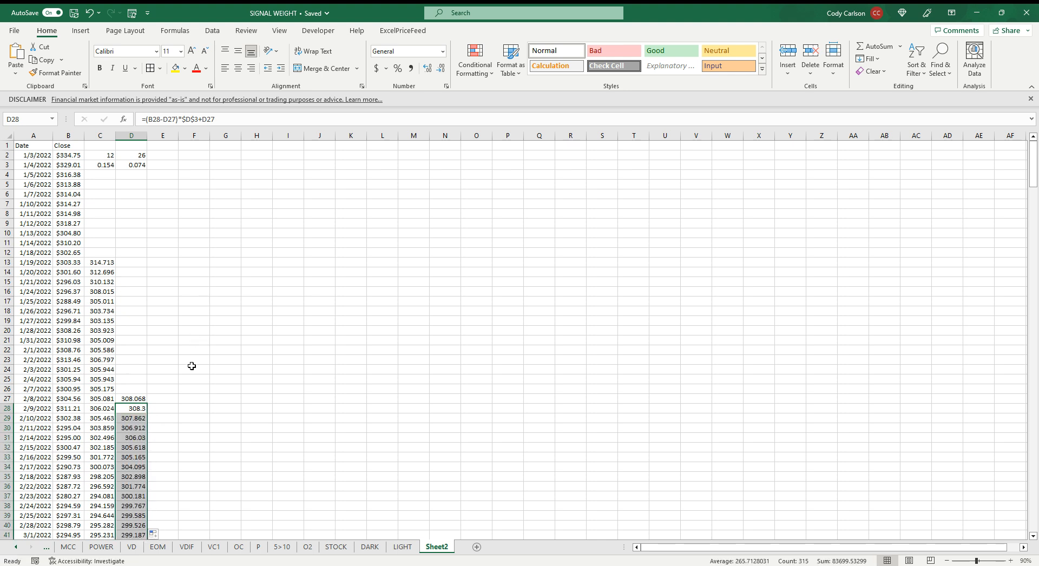
Enter the header DIF in cell E2 for the difference column
click(167, 157)
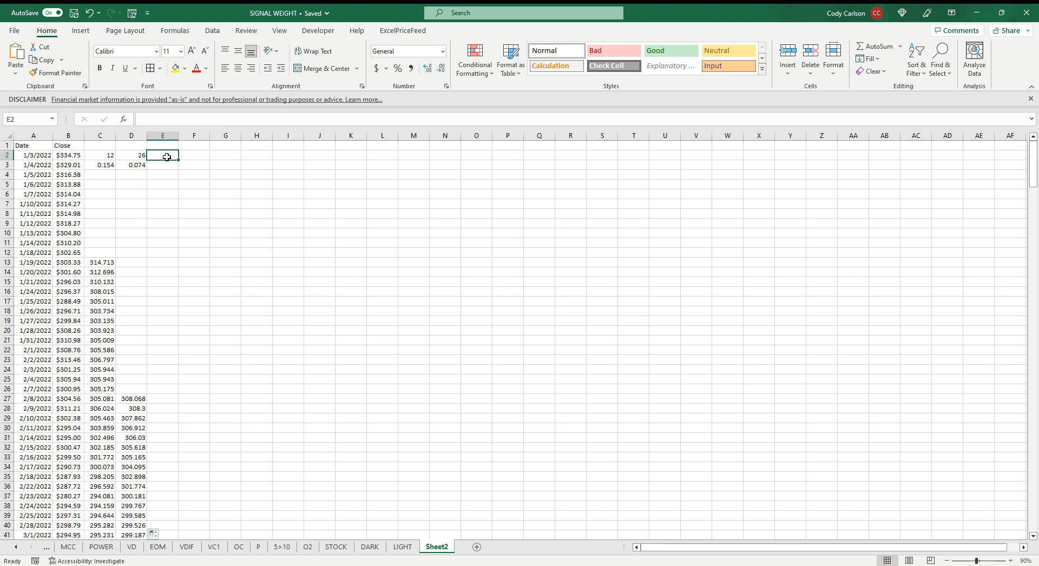
text(DIF)
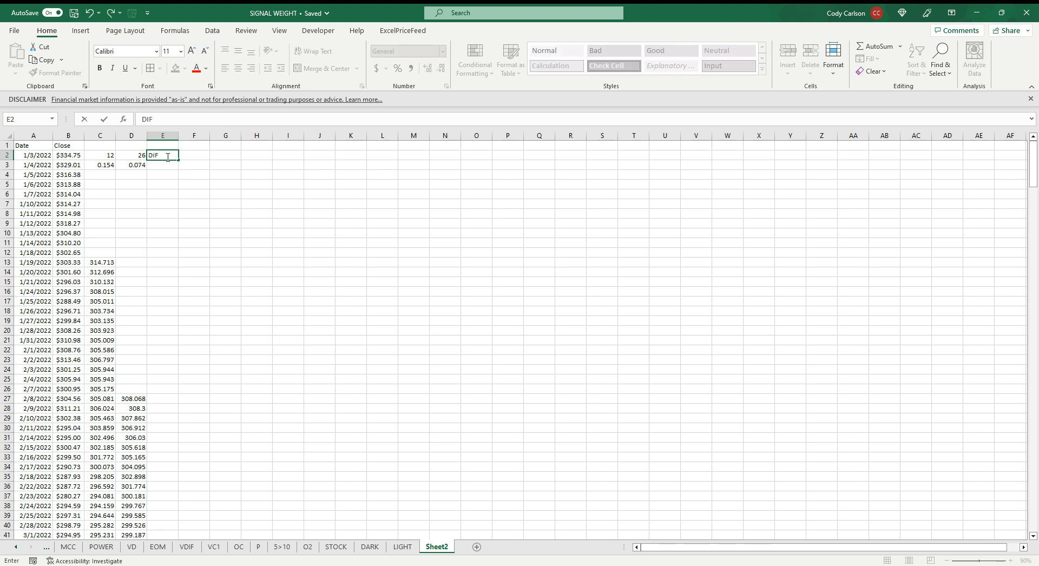
key(Return)
Enter the difference formula =C27-D27 in E27 and fill it down through the last price row
click(166, 398)
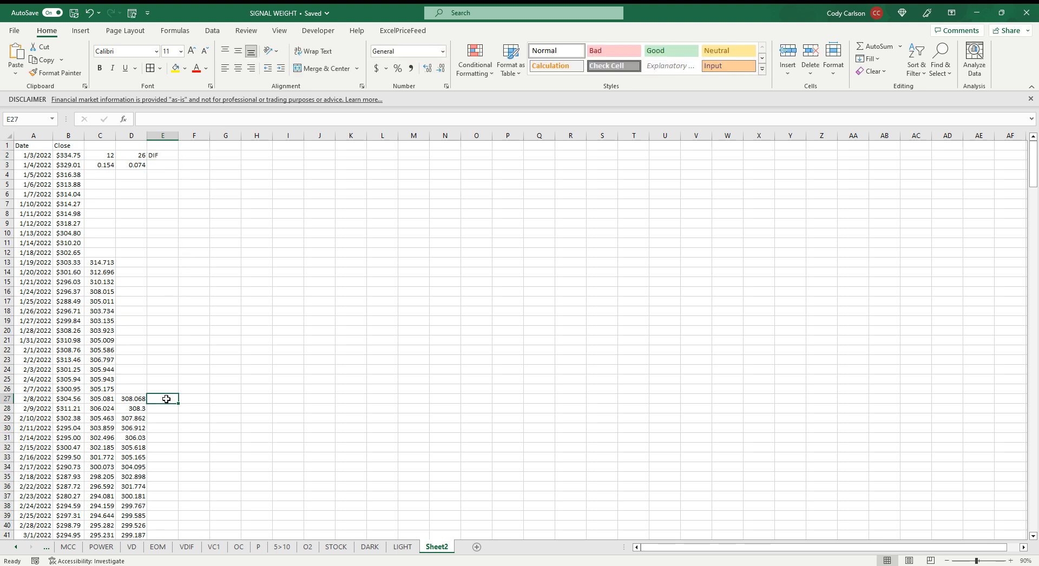
text(=)
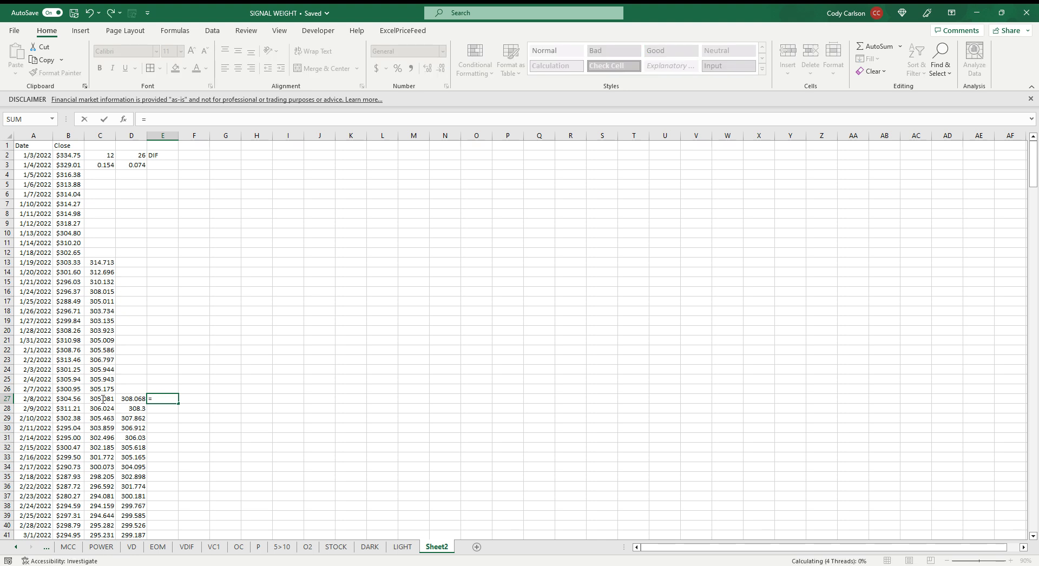
click(104, 399)
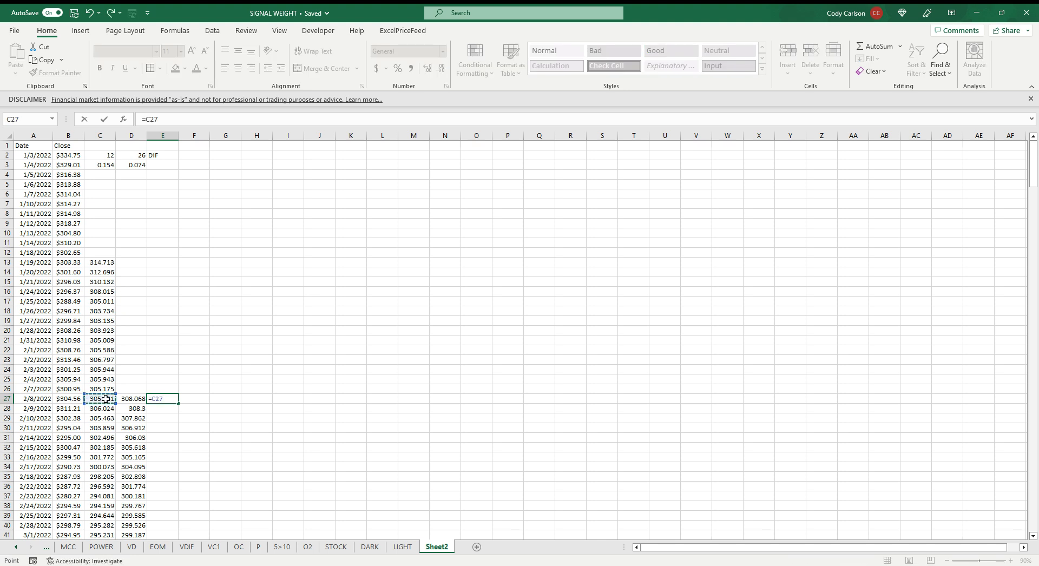
text(-)
click(125, 399)
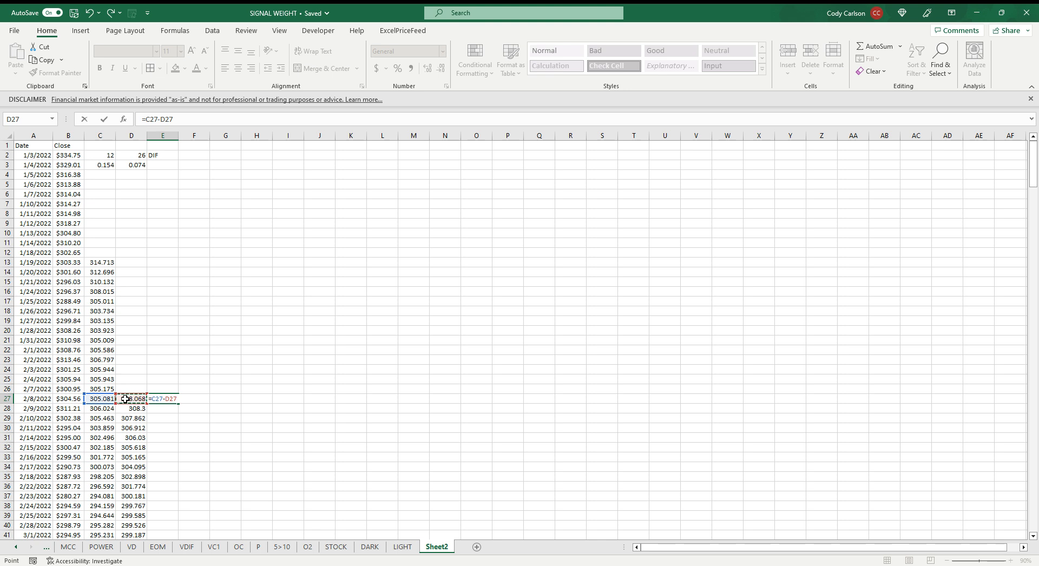
key(ctrl+Return)
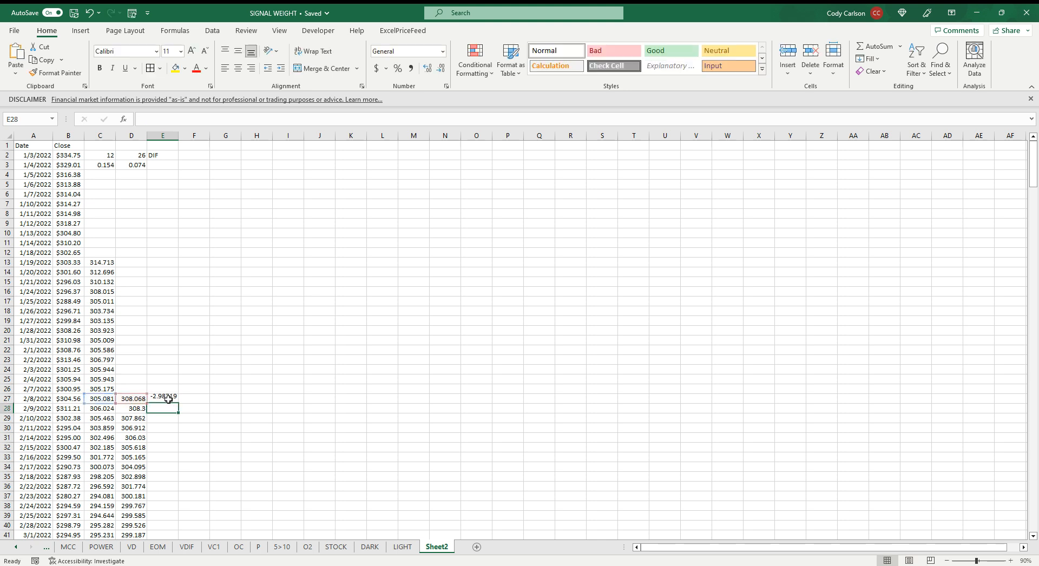
double_click(179, 403)
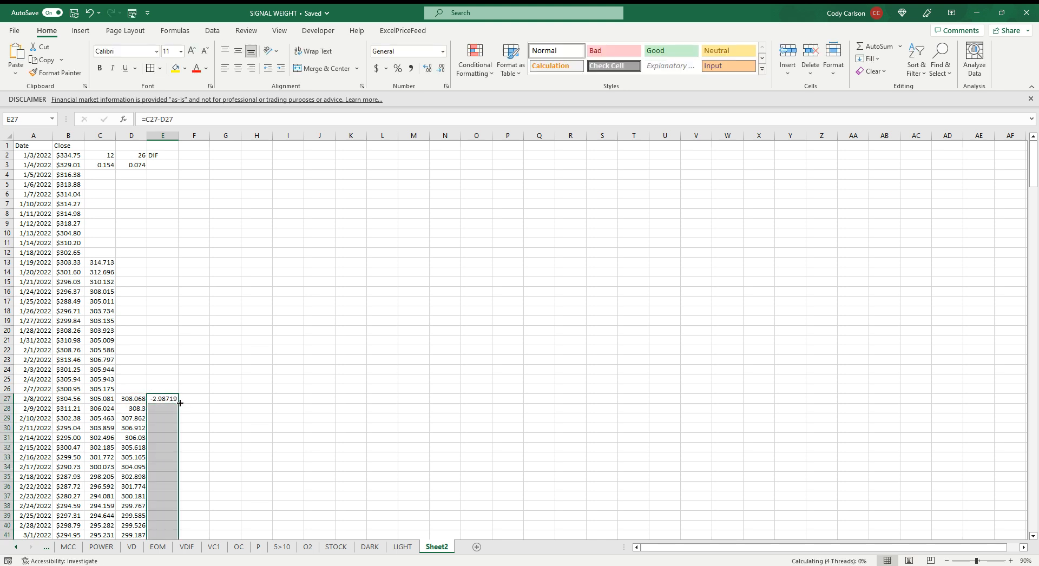
Apply the Neutral cell style to column E and fill the whole column with yellow
click(165, 133)
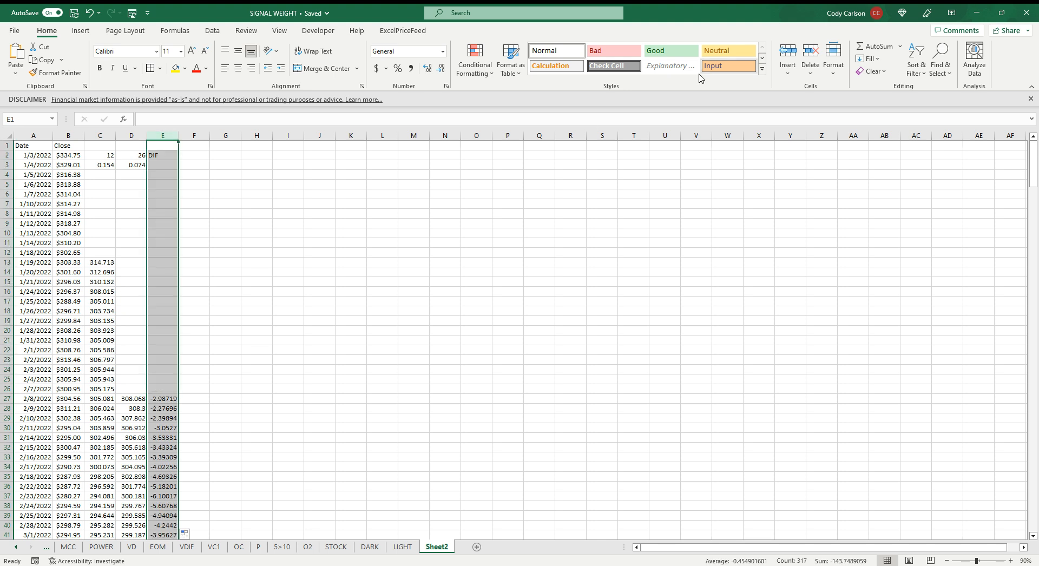
click(727, 50)
click(199, 398)
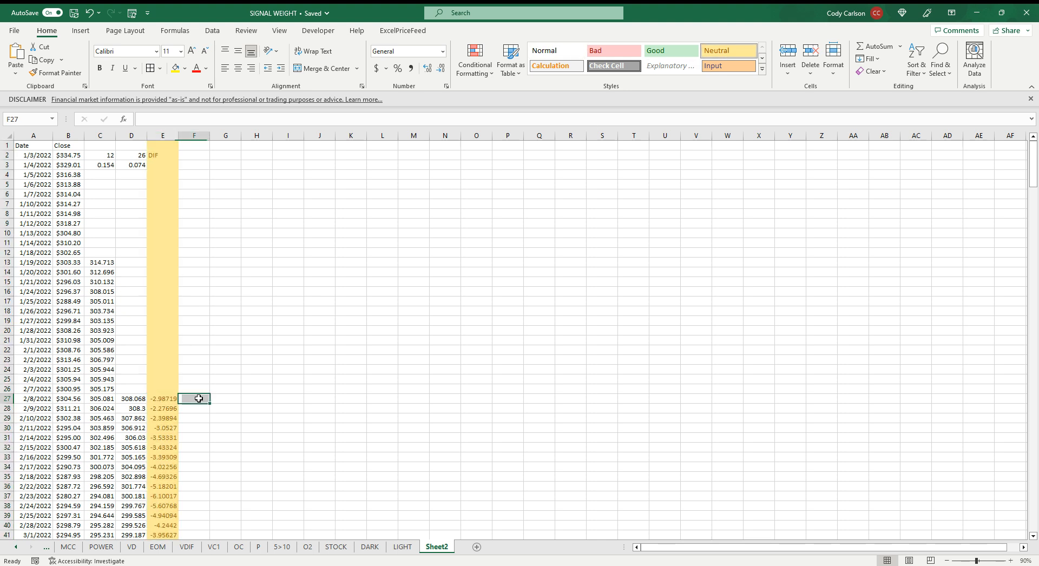
click(175, 135)
click(176, 67)
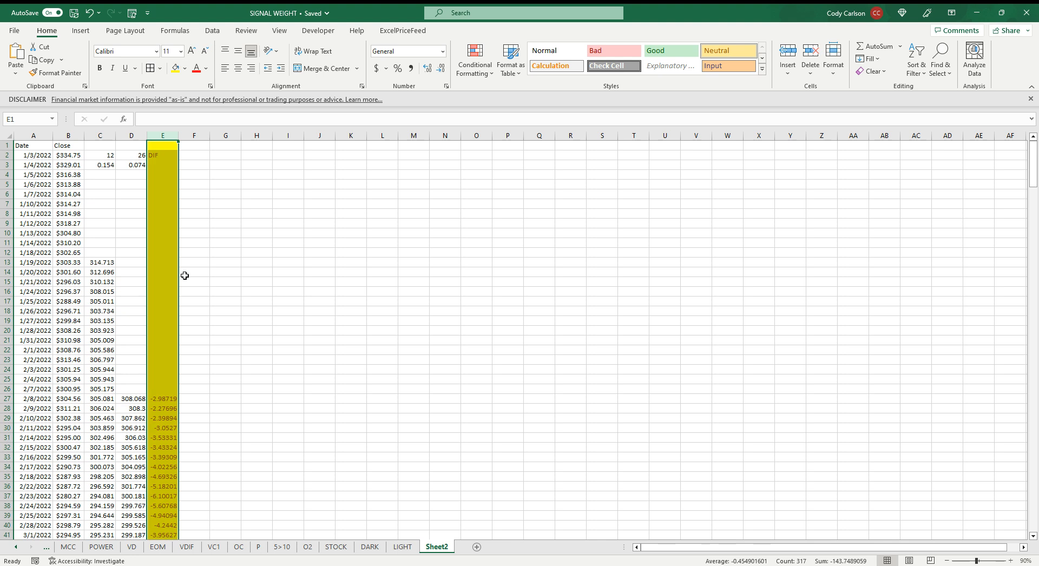
click(184, 399)
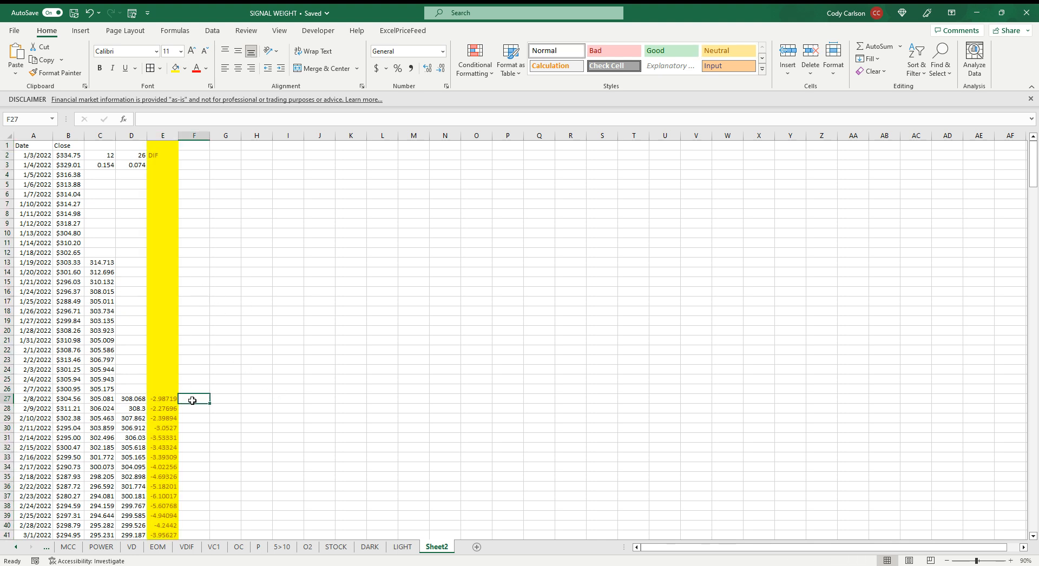
Enter the period 9 in F2 and its smoothing factor formula =2/(F2+1) in F3
click(190, 155)
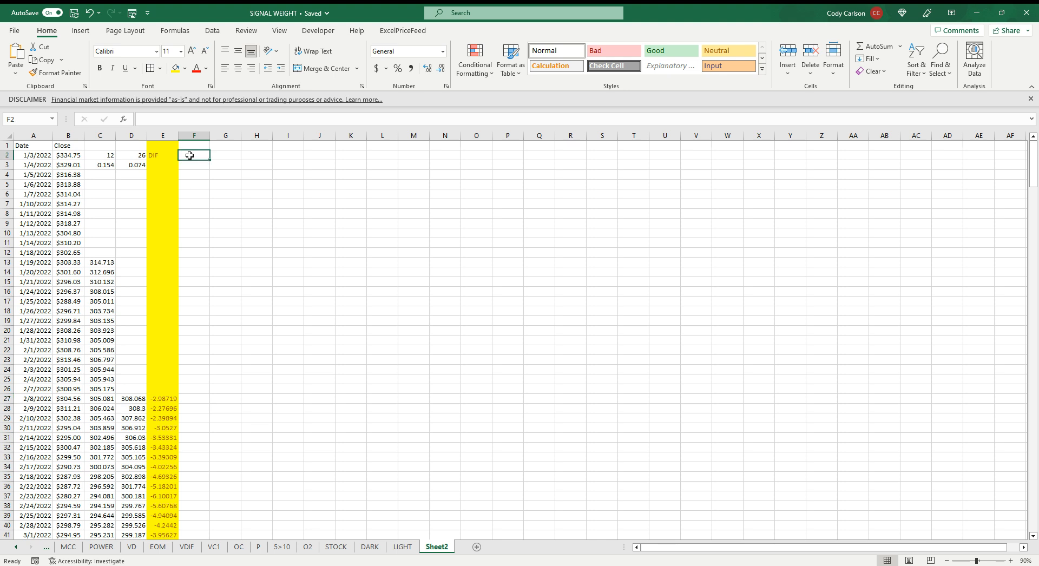
text(9)
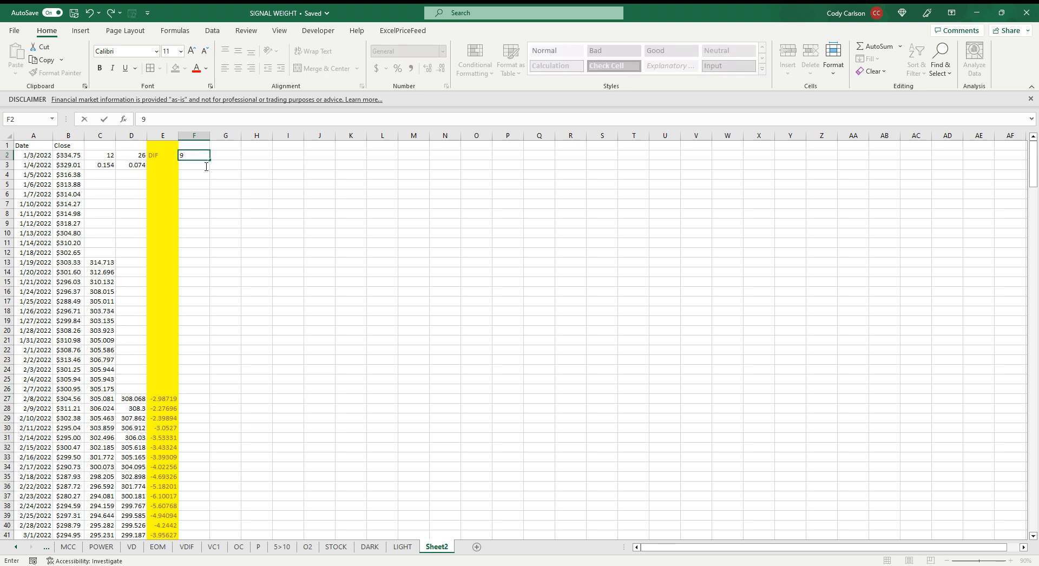
key(Return)
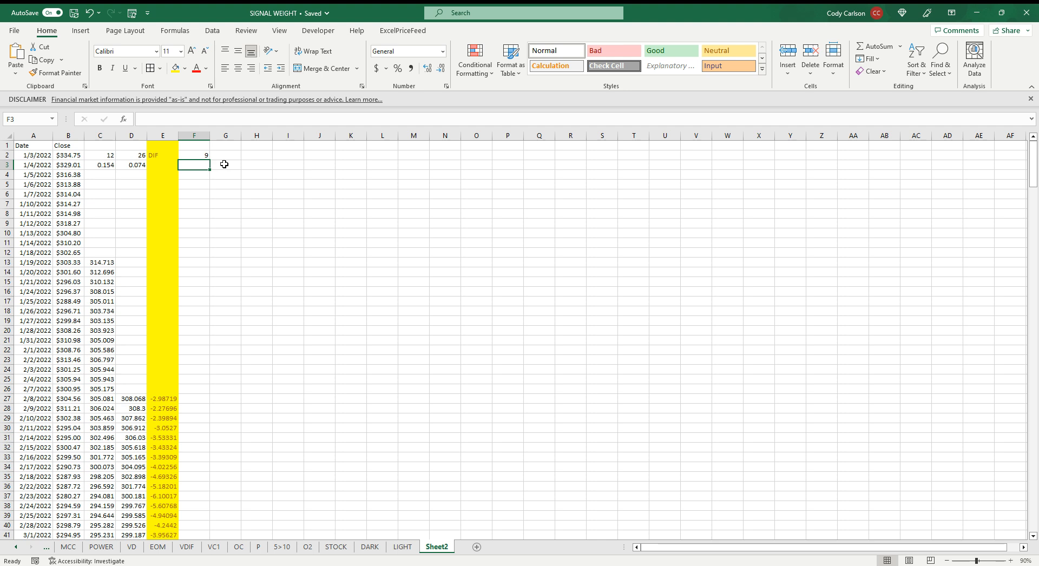
text(=2/()
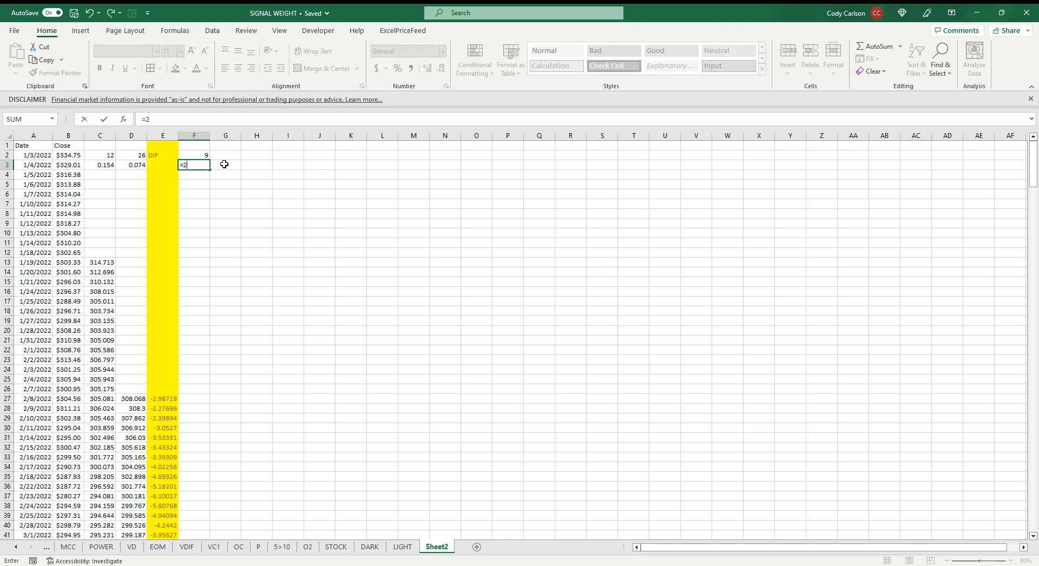
click(196, 156)
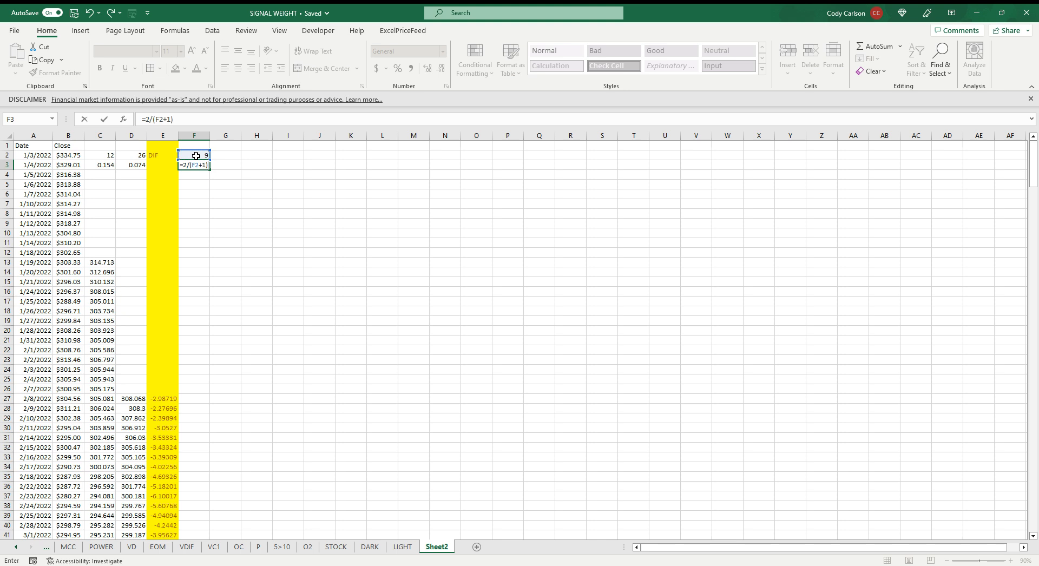
text(+1))
key(Return)
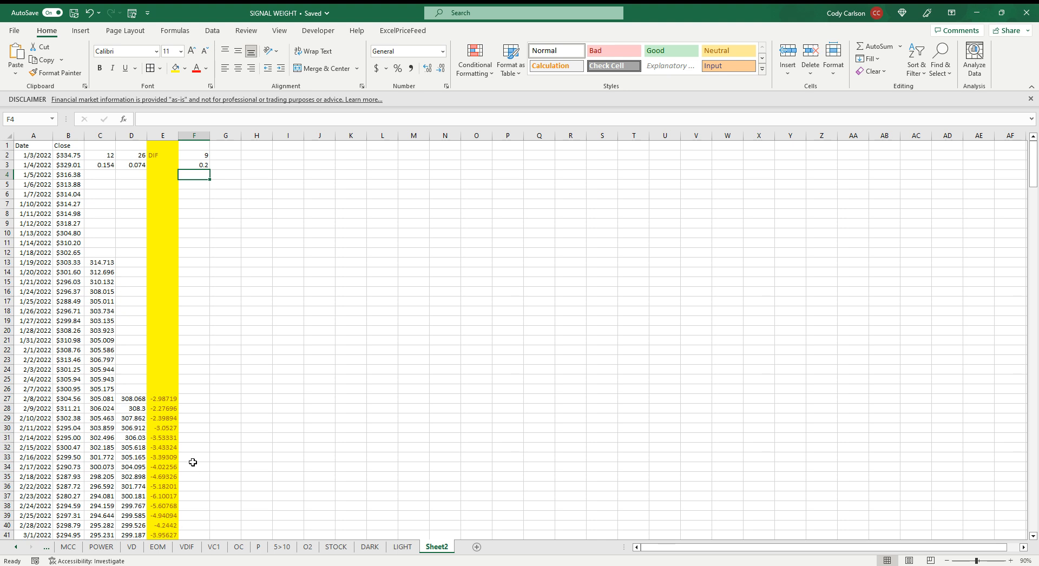
Seed the 9-period signal line in F35 with the average of the differences in E27:E35
scroll(187, 460, down, 3)
click(164, 309)
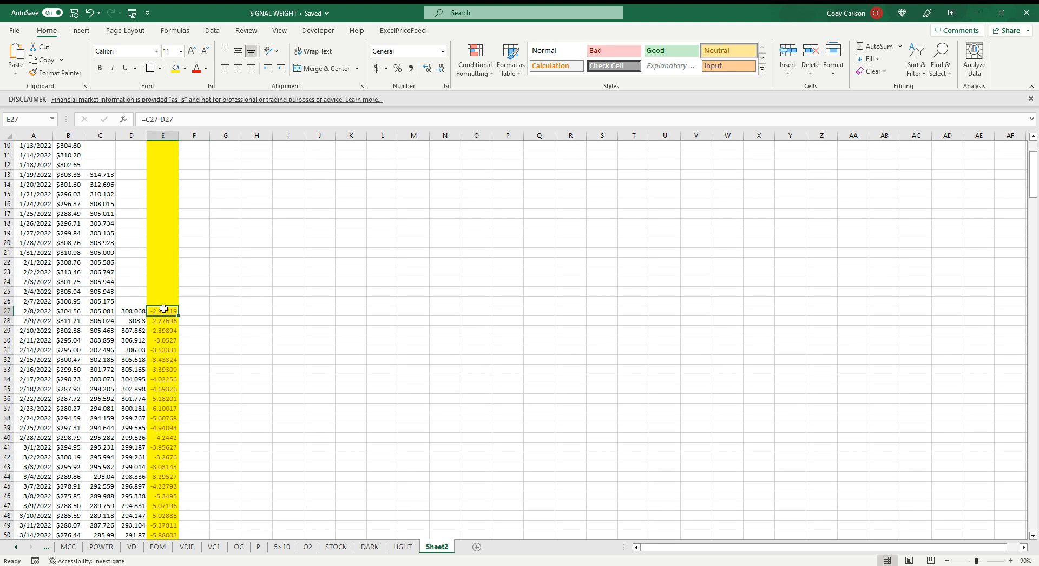
shift+click(165, 379)
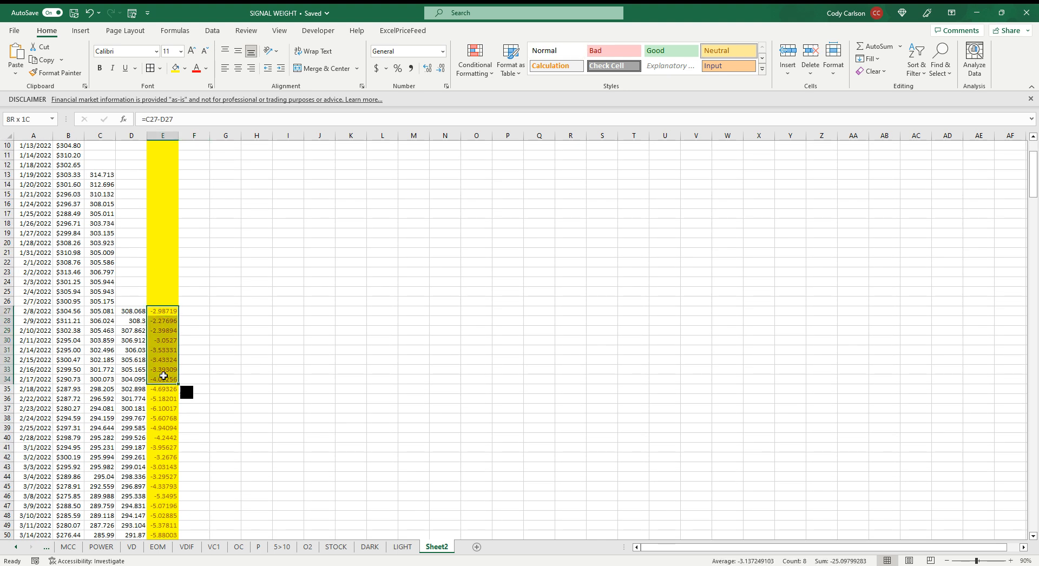
click(203, 390)
text(=AVERAGE()
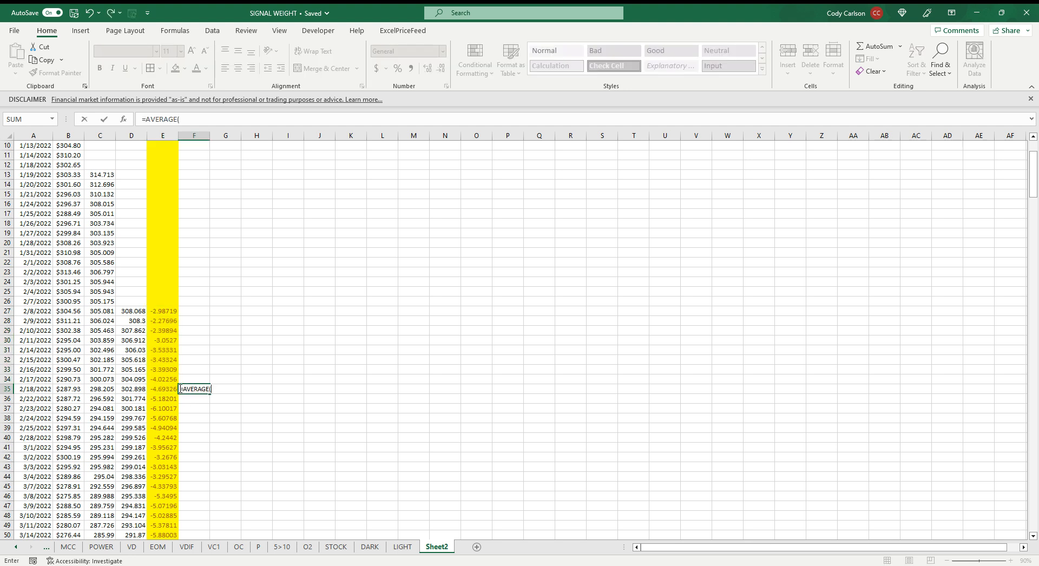
drag(172, 388, 171, 312)
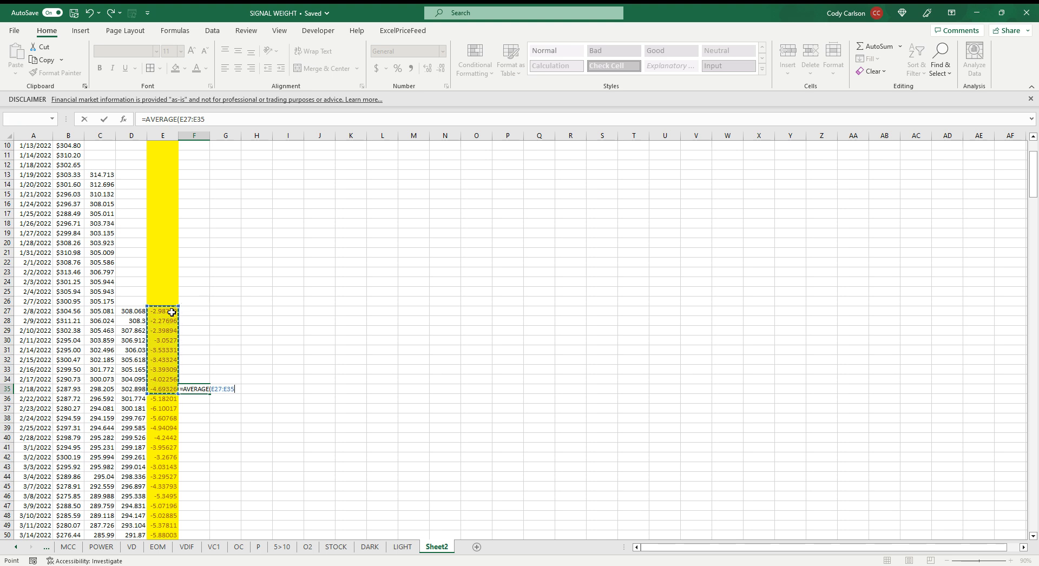
key(Return)
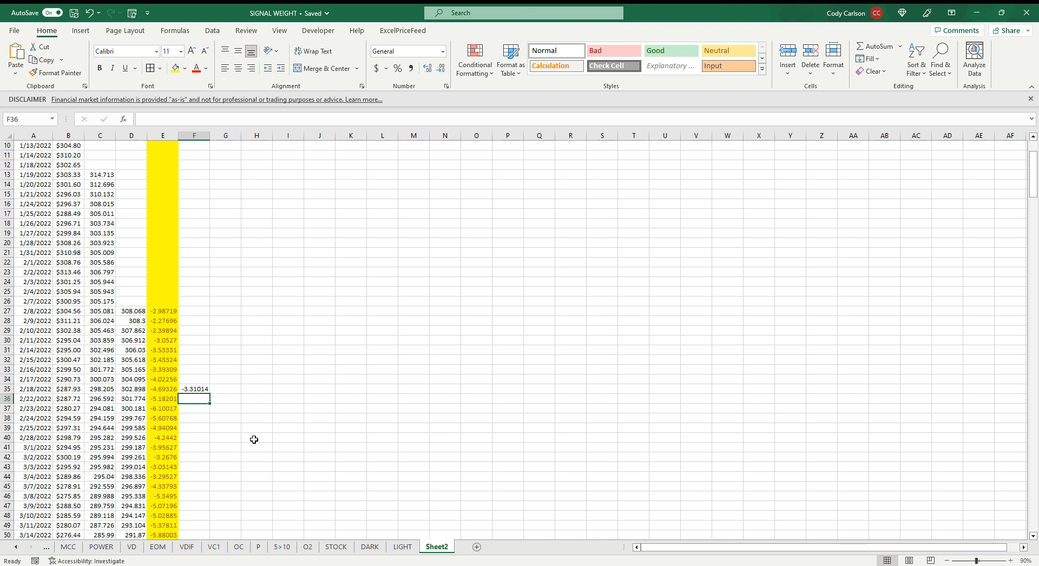
Enter the 9-period EMA formula =(E36-F35)*$F$3+F35 in F36
text(=()
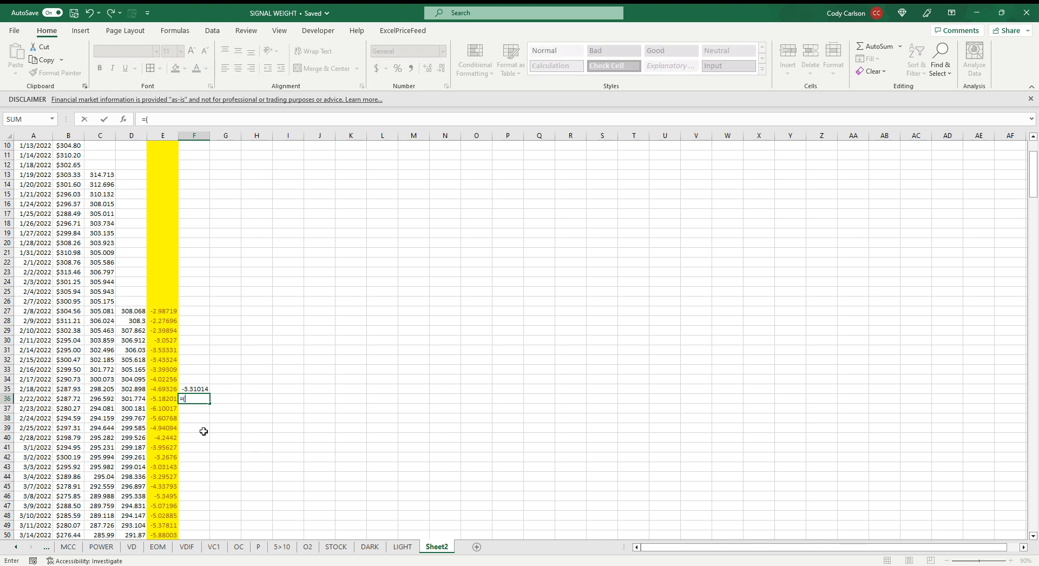
click(168, 400)
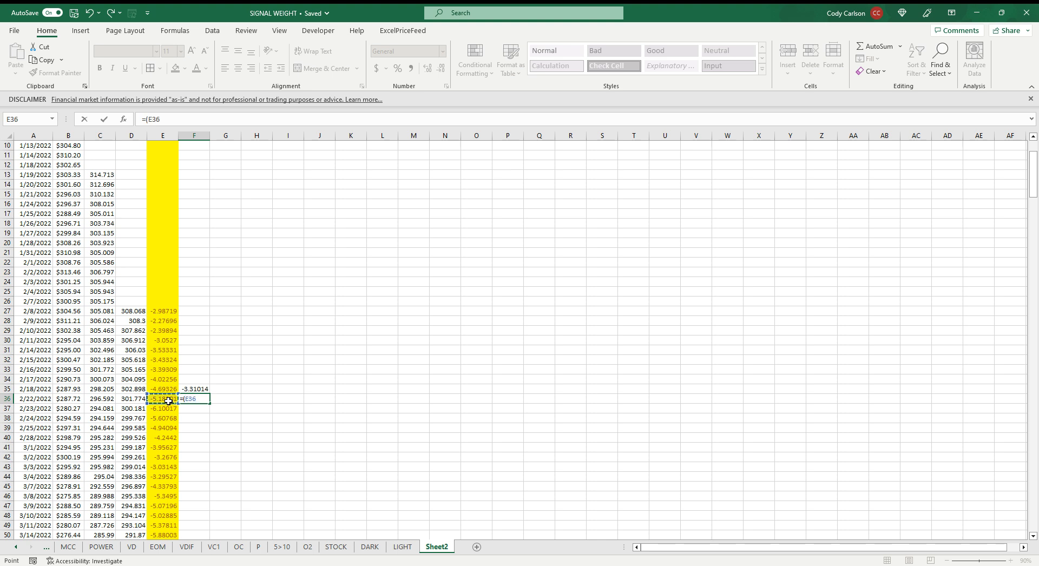
click(189, 388)
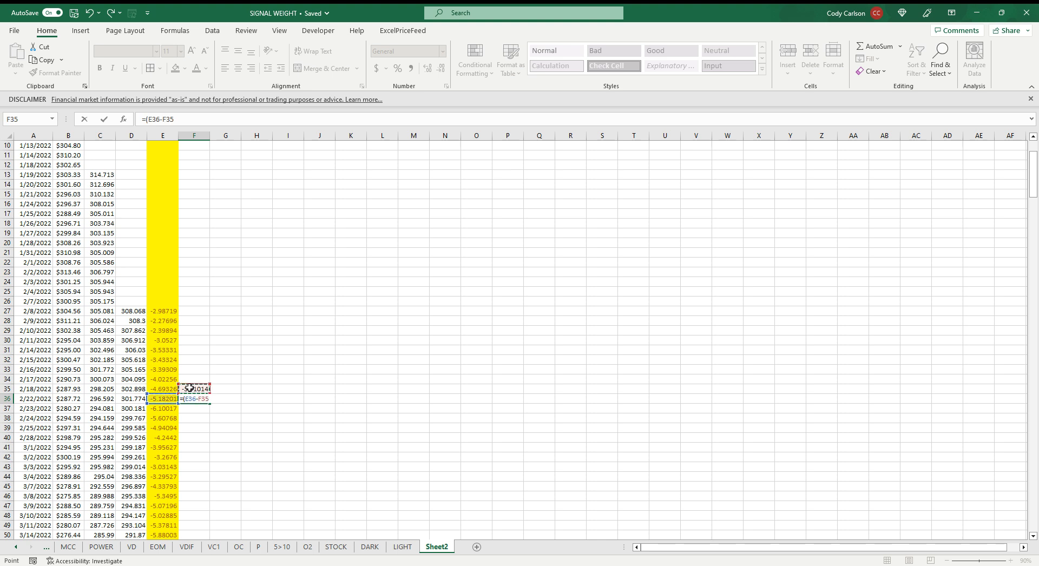
text()*)
scroll(199, 278, up, 3)
click(202, 167)
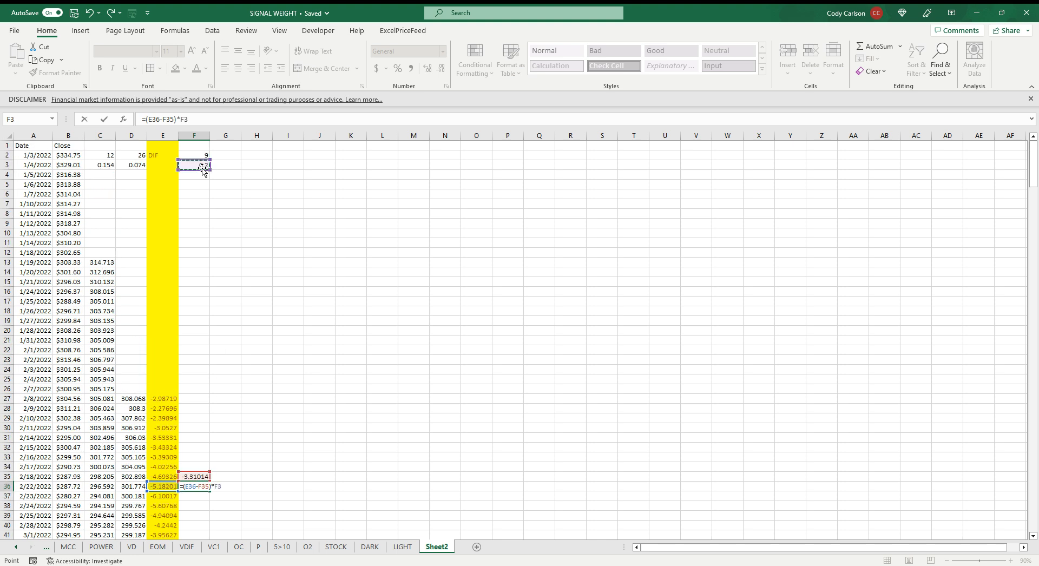
key(F4)
text(+)
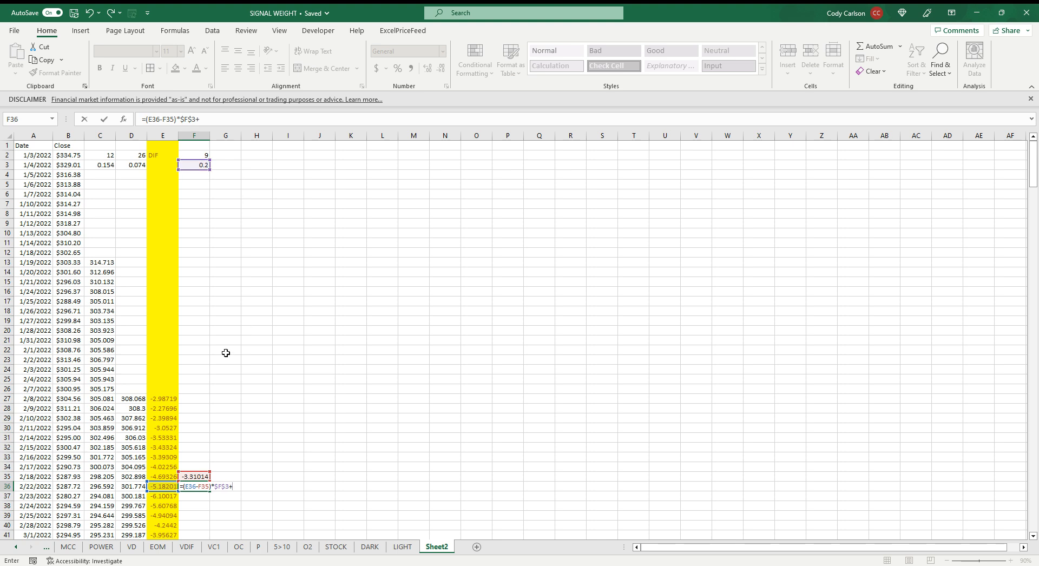
click(192, 476)
key(Return)
Fill the signal line formula in F36 down through the last price row
scroll(246, 458, down, 2)
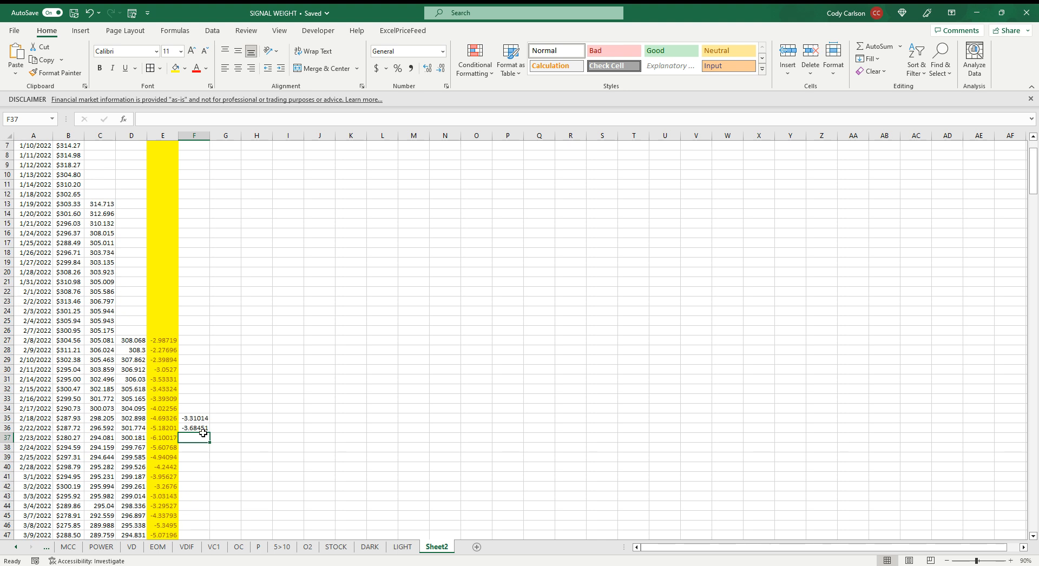
click(198, 428)
double_click(211, 432)
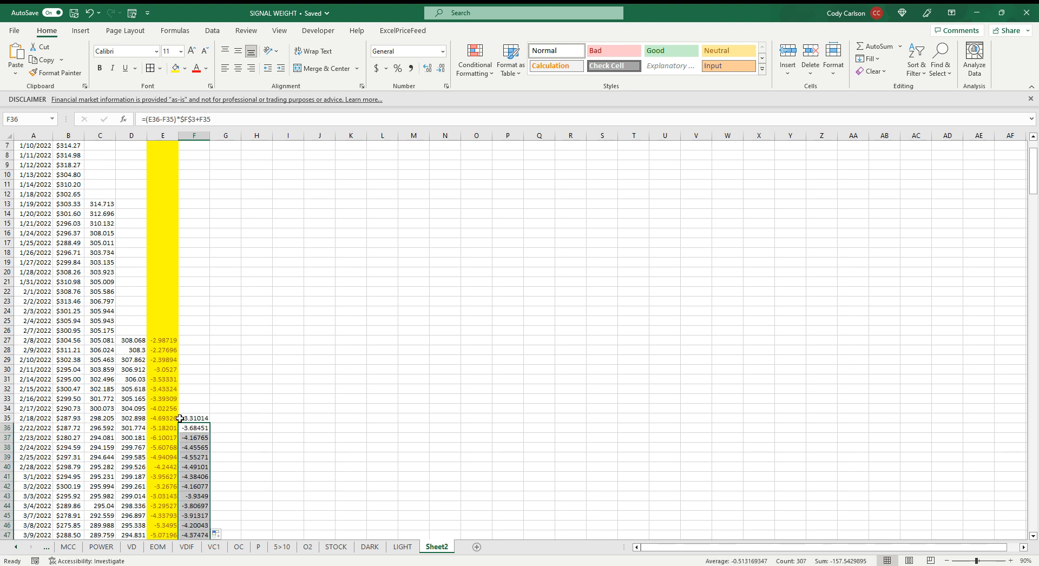
Insert a line chart of the difference and signal values in E27:F342 and move it closer to the data columns, higher on the sheet
scroll(251, 421, down, 5)
click(168, 278)
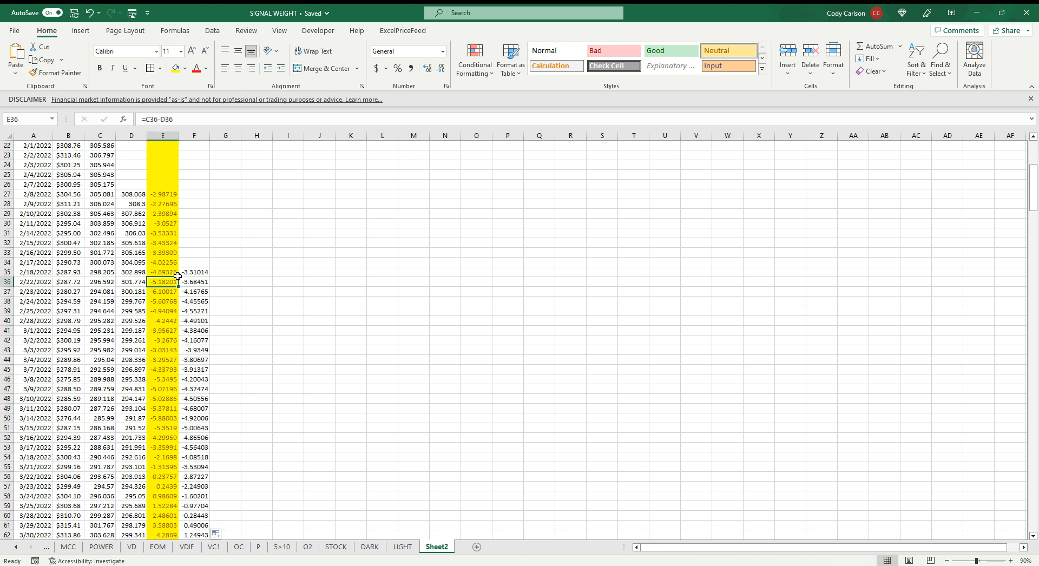
click(166, 273)
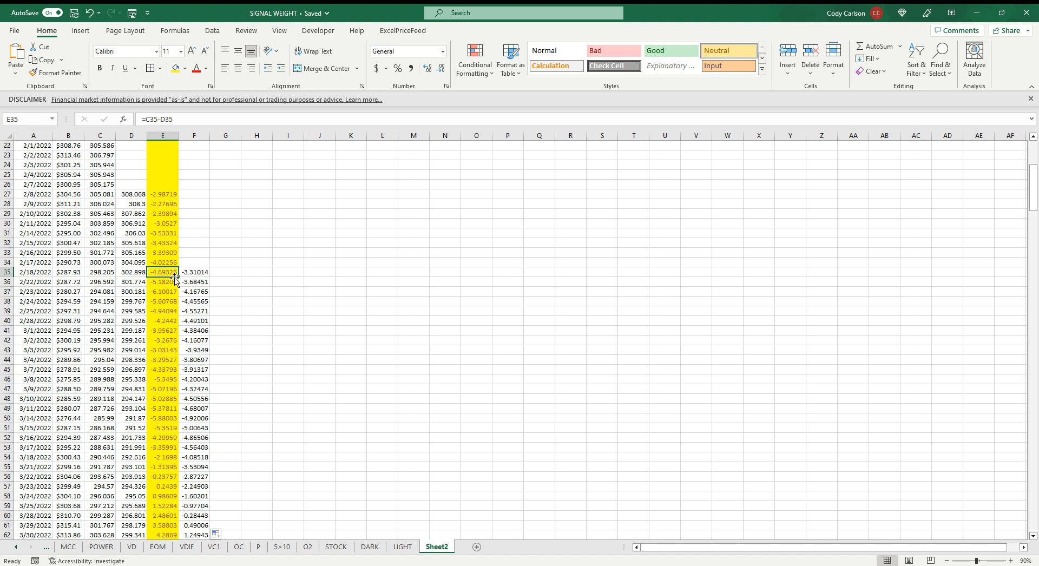
double_click(175, 278)
shift+click(202, 535)
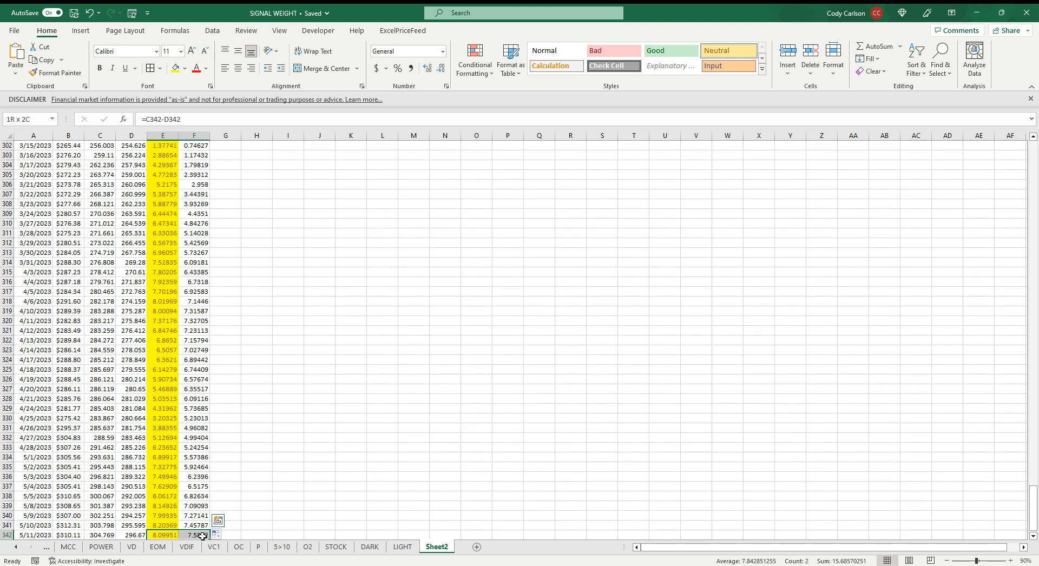
key(ctrl+shift+Up)
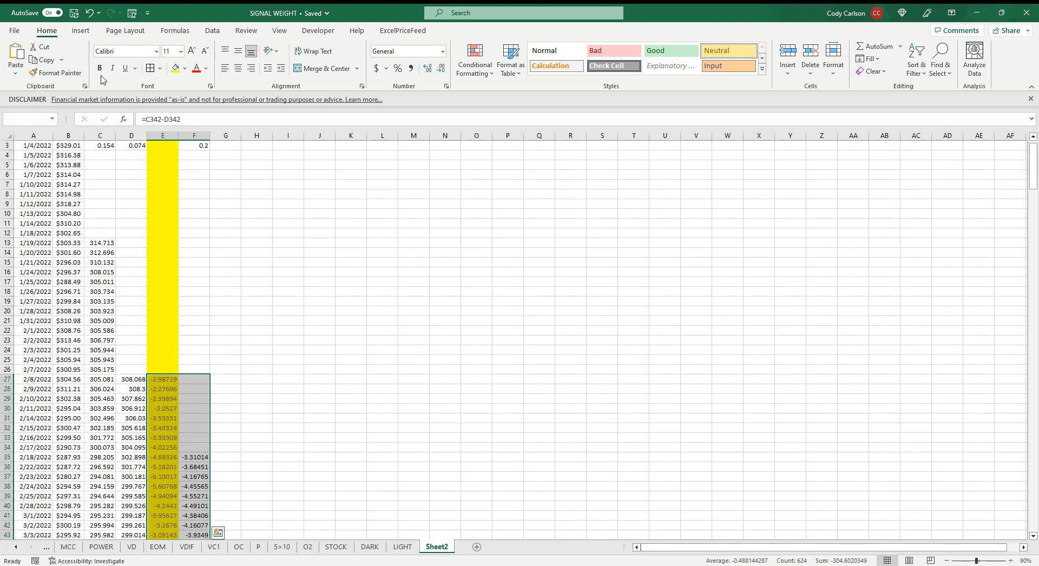
click(80, 30)
click(483, 58)
click(501, 95)
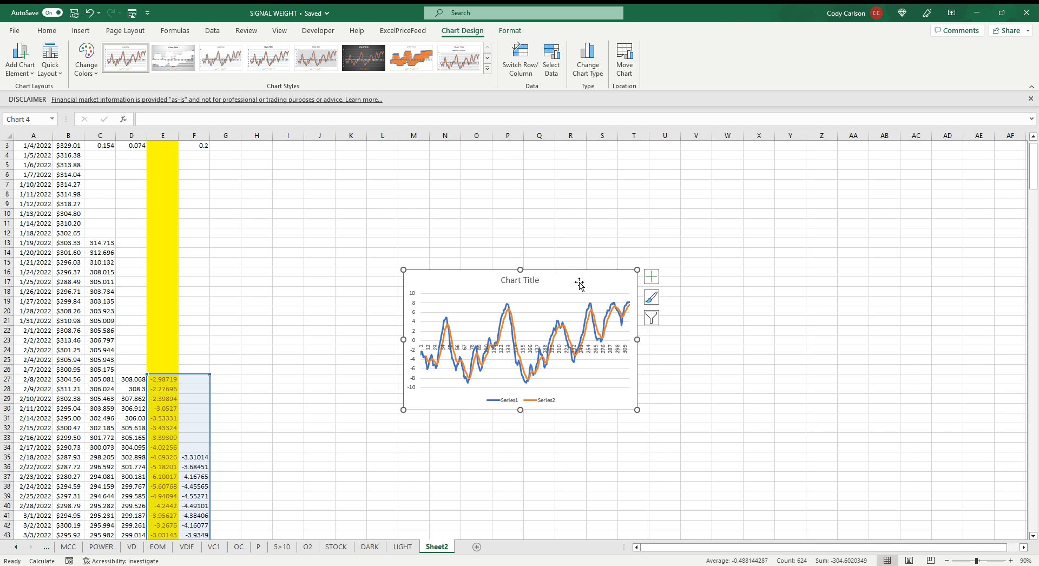
drag(579, 283, 416, 209)
scroll(330, 376, down, 4)
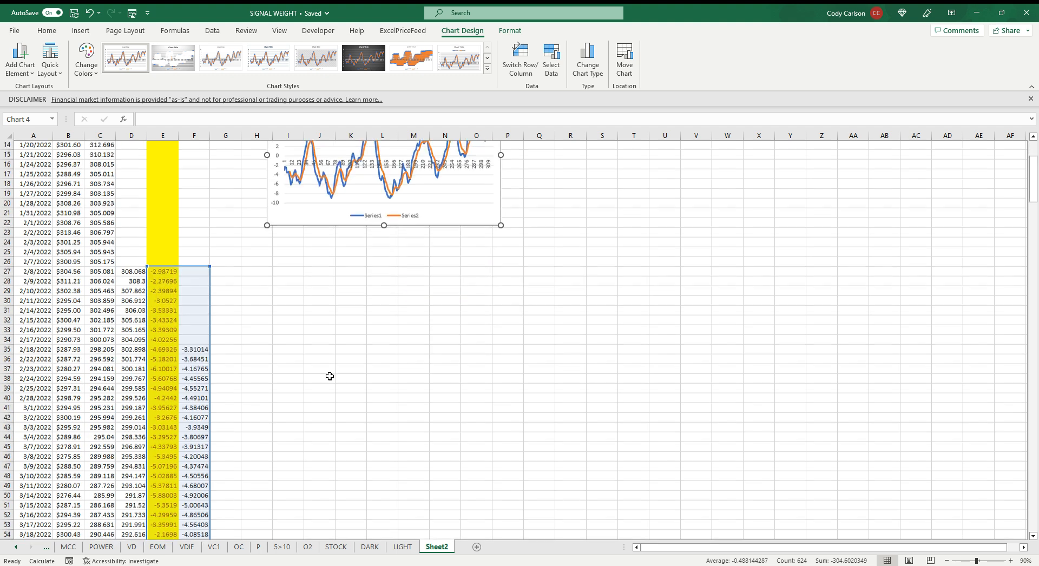
Enter the formula =IF(E35>F35,1,-1) in G35 and fill it down through the last price row
scroll(292, 352, down, 2)
scroll(238, 325, up, 1)
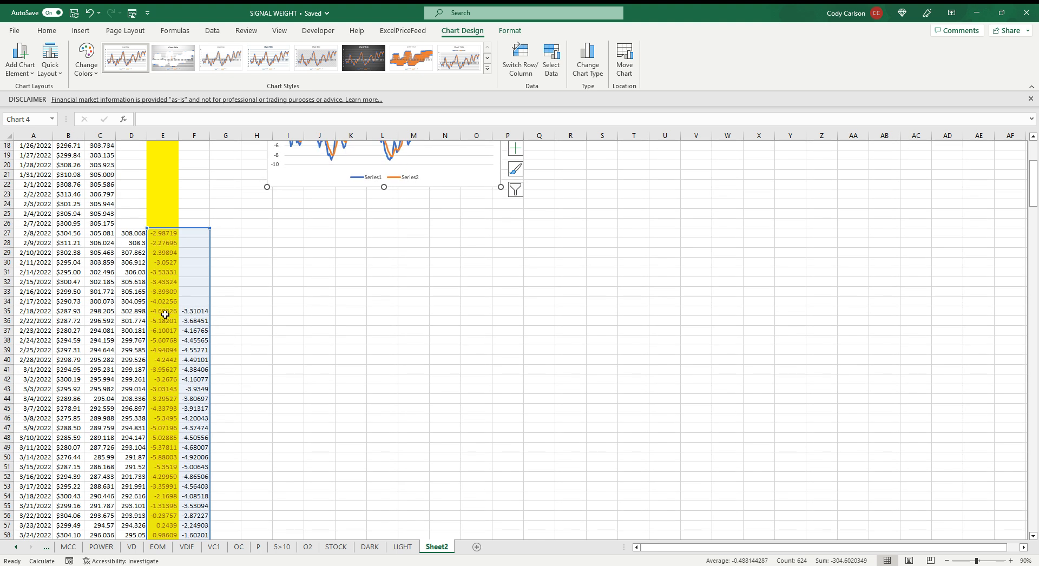
click(223, 312)
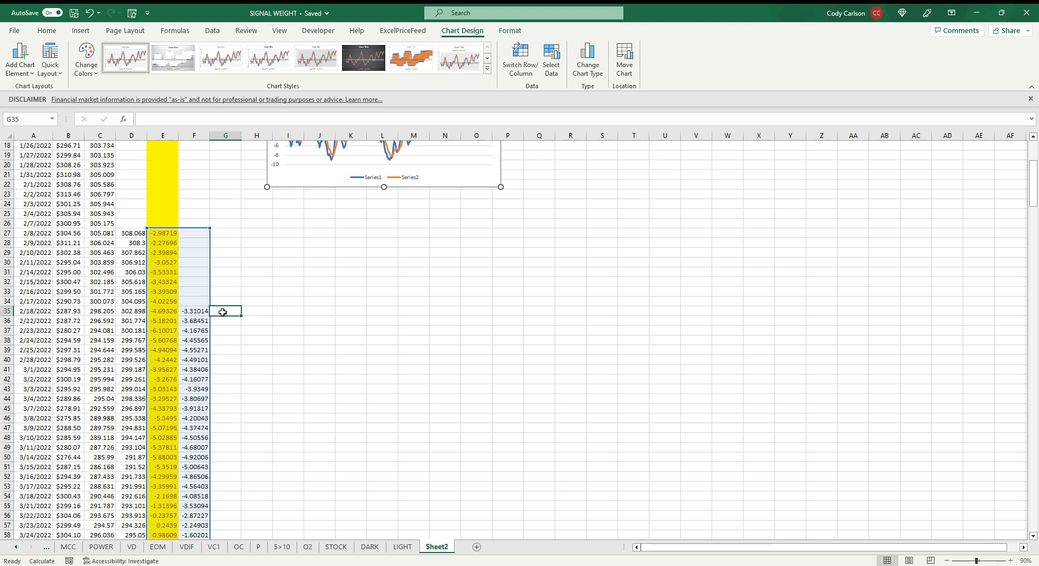
text(=IF)
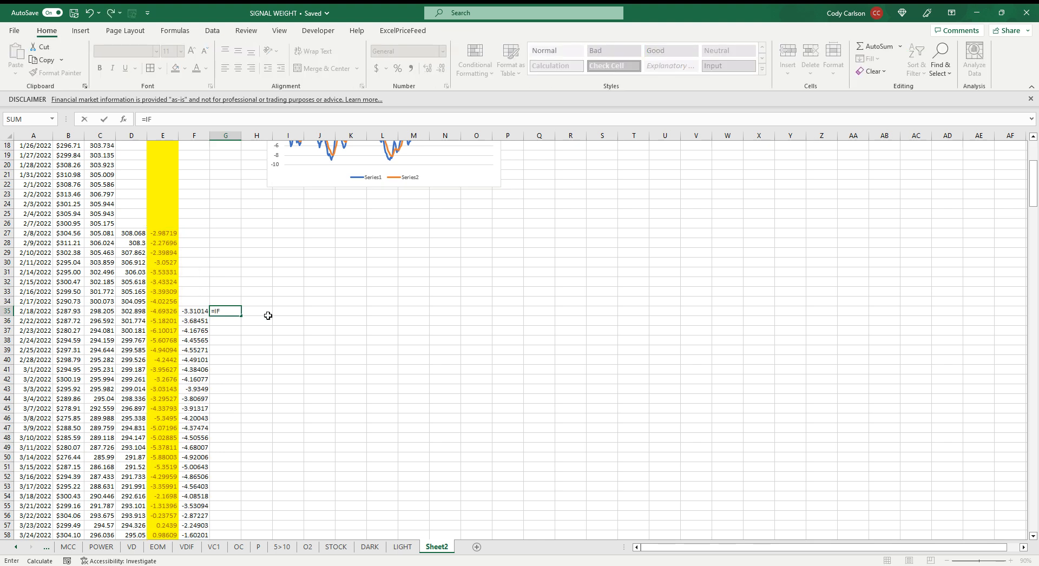
text(()
click(160, 312)
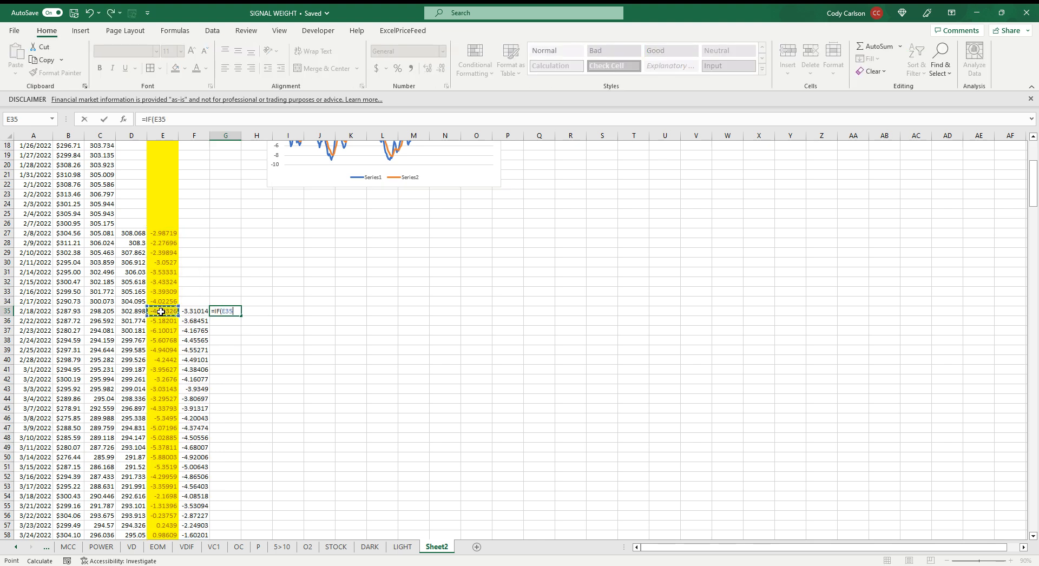
text(>)
click(193, 313)
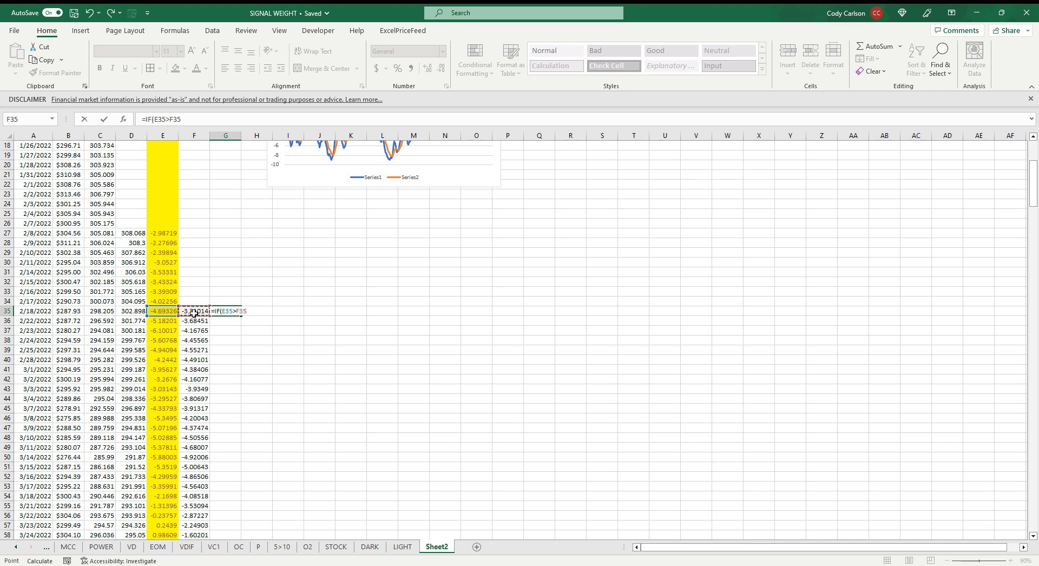
text(,1,-1)
key(Return)
key(Up)
key(ctrl+shift+Down)
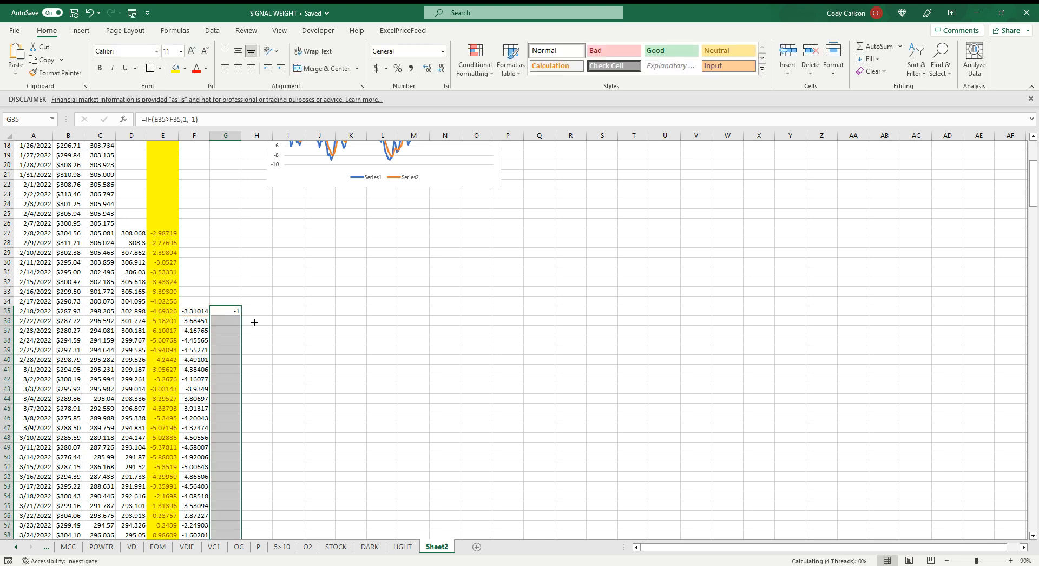
Apply a green-yellow-red color scale to the 1 and -1 indicator values in column G
click(474, 60)
mouse_move(517, 176)
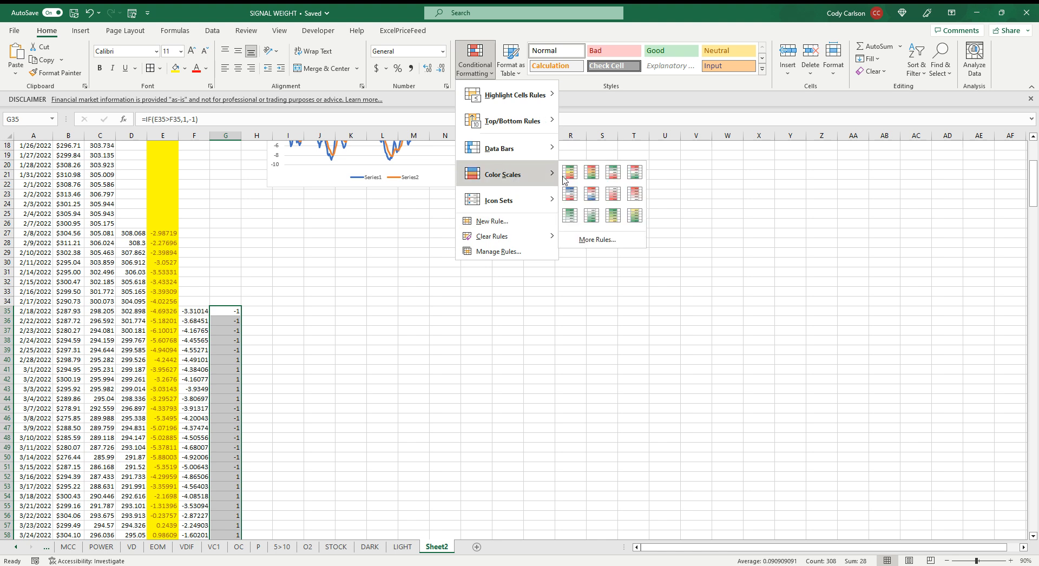
click(568, 174)
Examine the colored runs of 1 and -1 in column G against the difference and signal values down the sheet
scroll(285, 342, down, 1)
scroll(286, 330, down, 6)
click(287, 313)
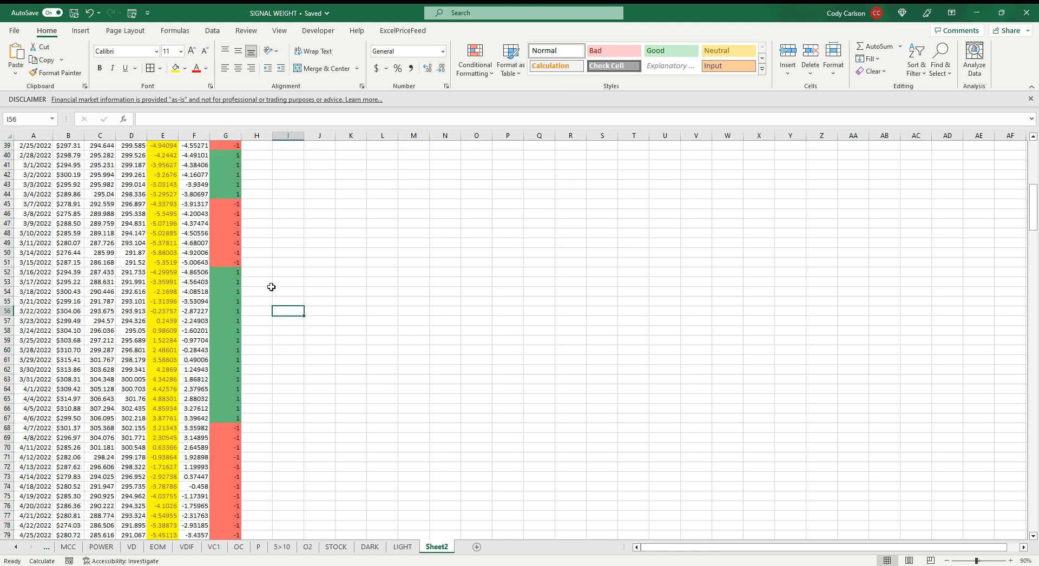
scroll(282, 303, down, 4)
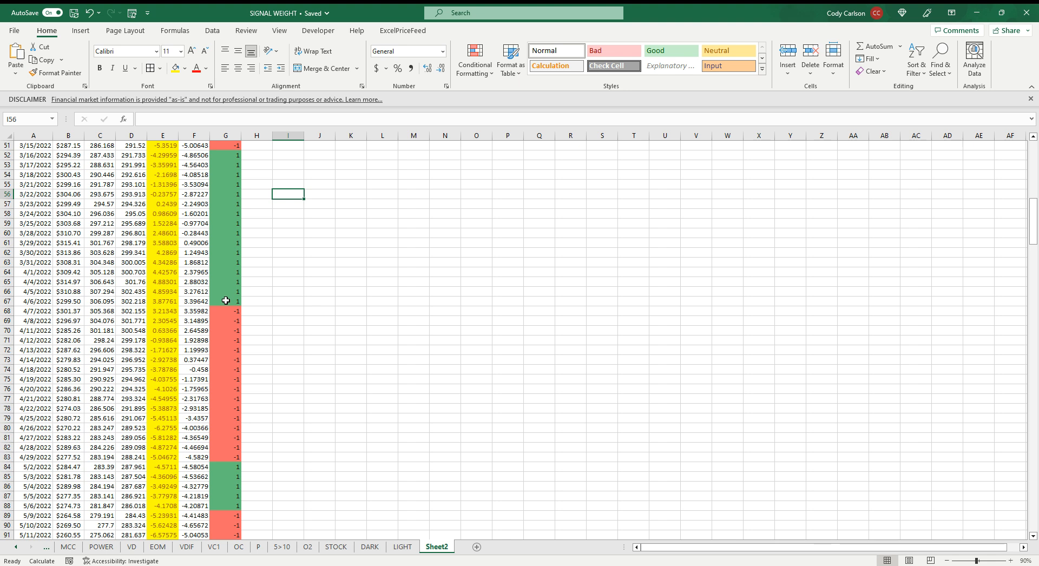
scroll(231, 307, down, 2)
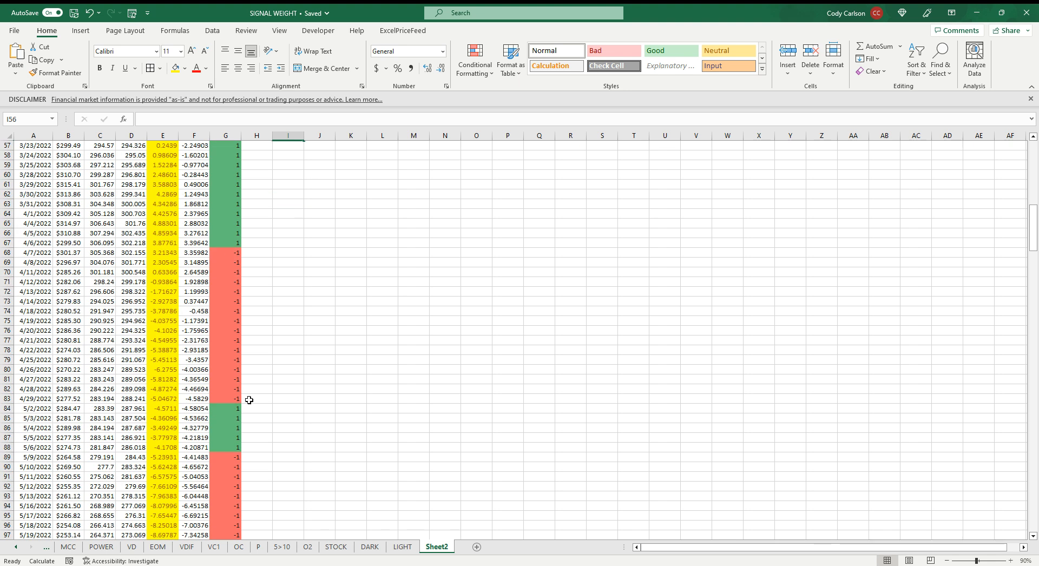
scroll(260, 394, down, 4)
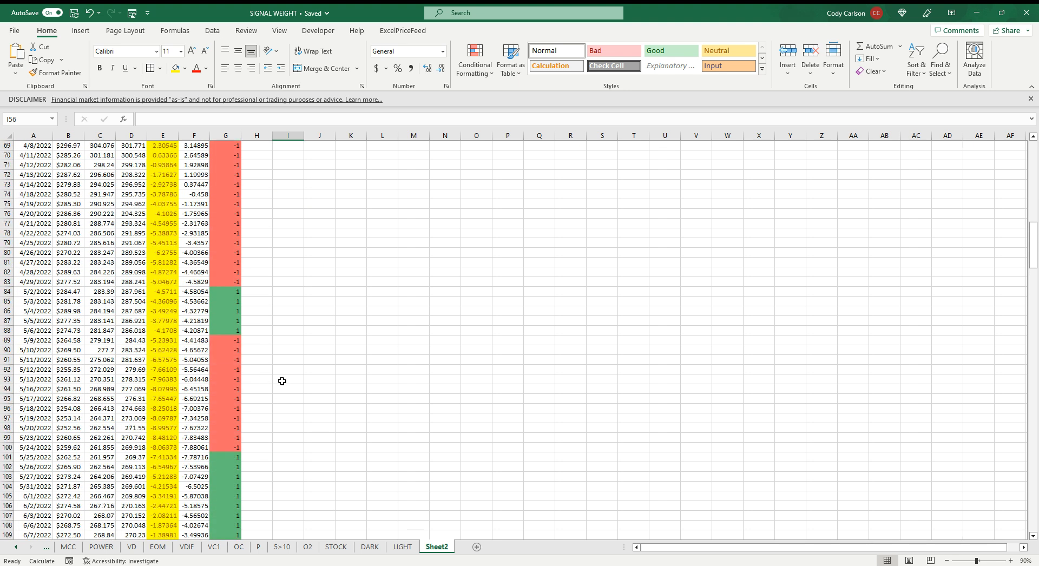
Enlarge the difference and signal line chart and place it beside the data, spanning about columns G to Q and rows 9 to 26
scroll(282, 381, up, 20)
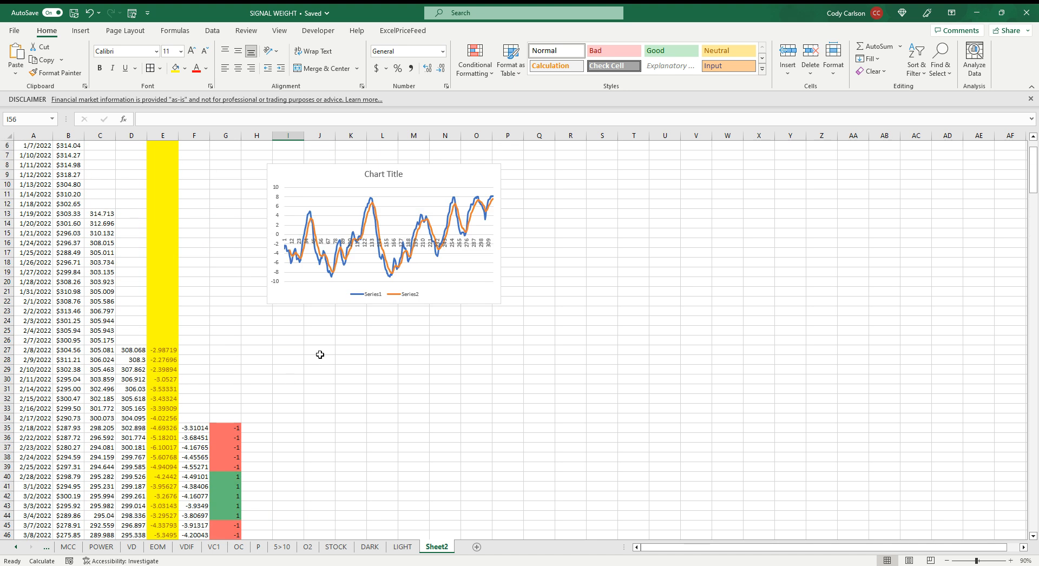
drag(325, 170, 287, 195)
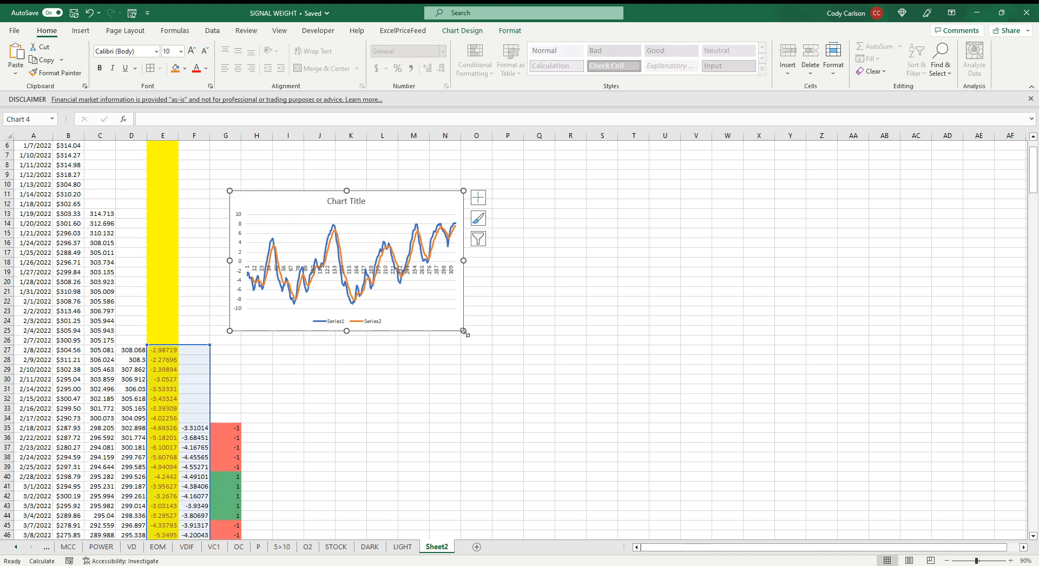
drag(463, 331, 546, 366)
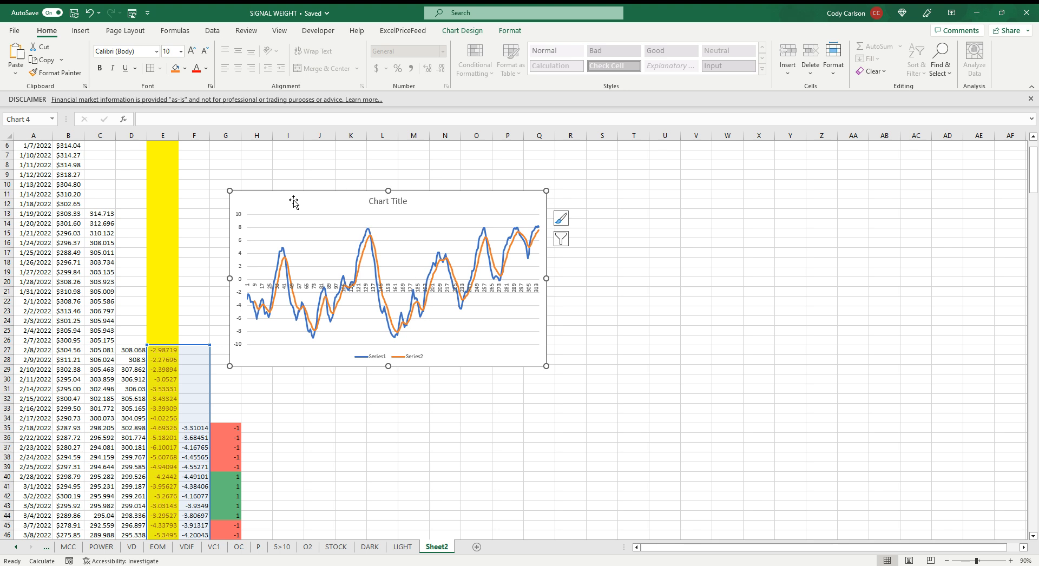
drag(293, 201, 304, 184)
click(684, 186)
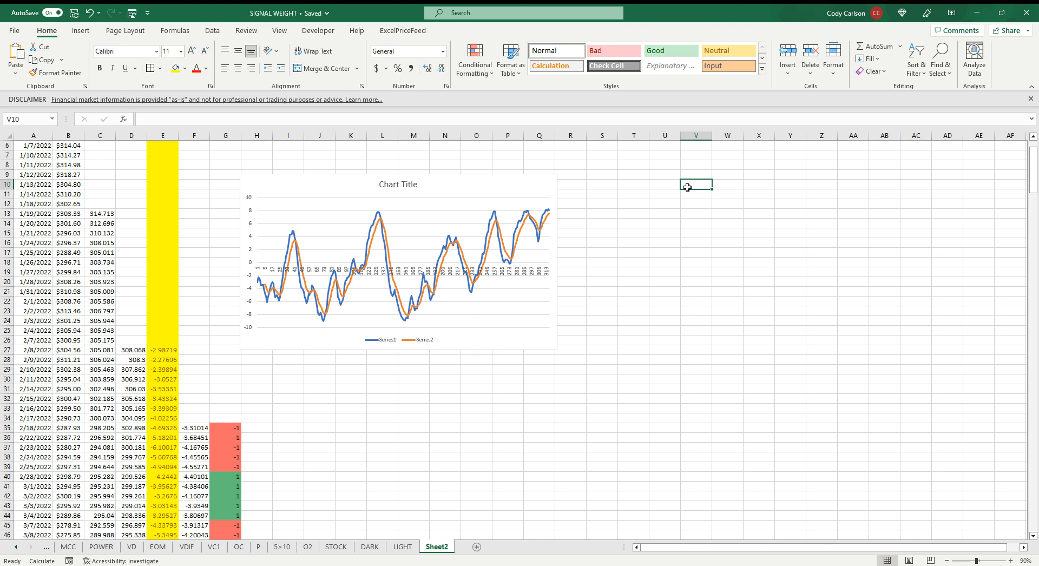
scroll(698, 183, up, 2)
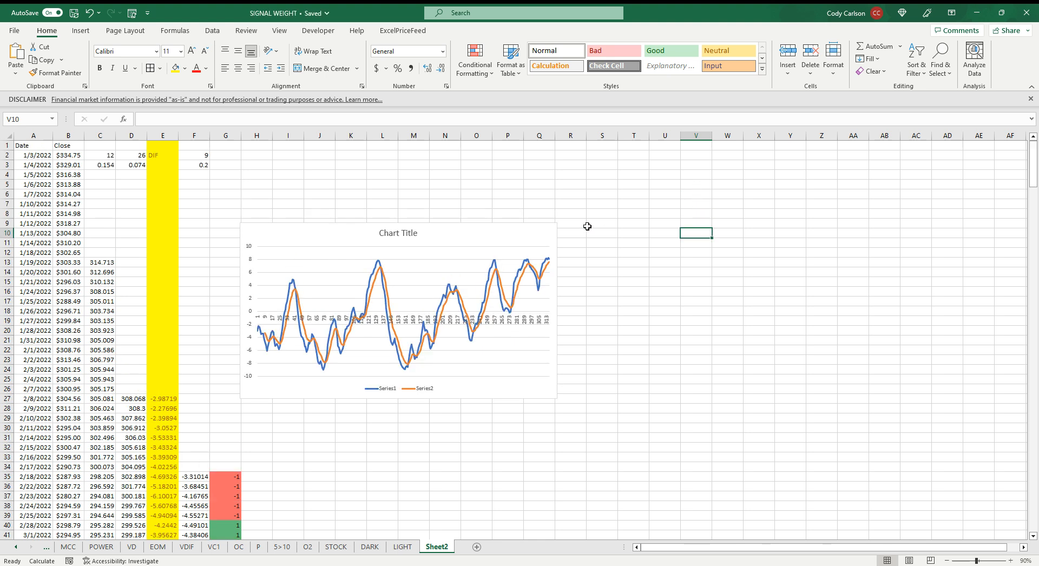
drag(514, 229, 496, 224)
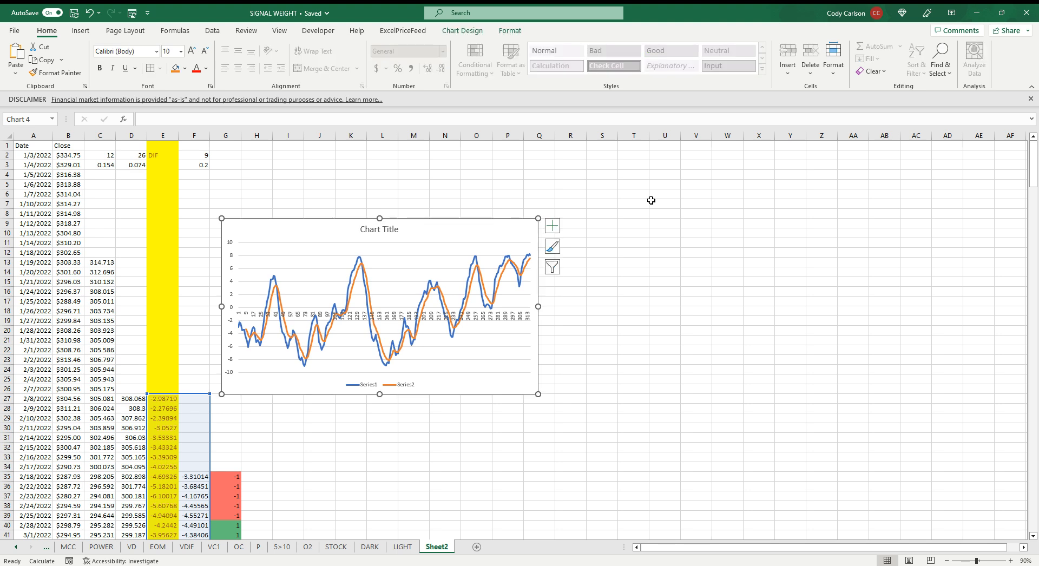